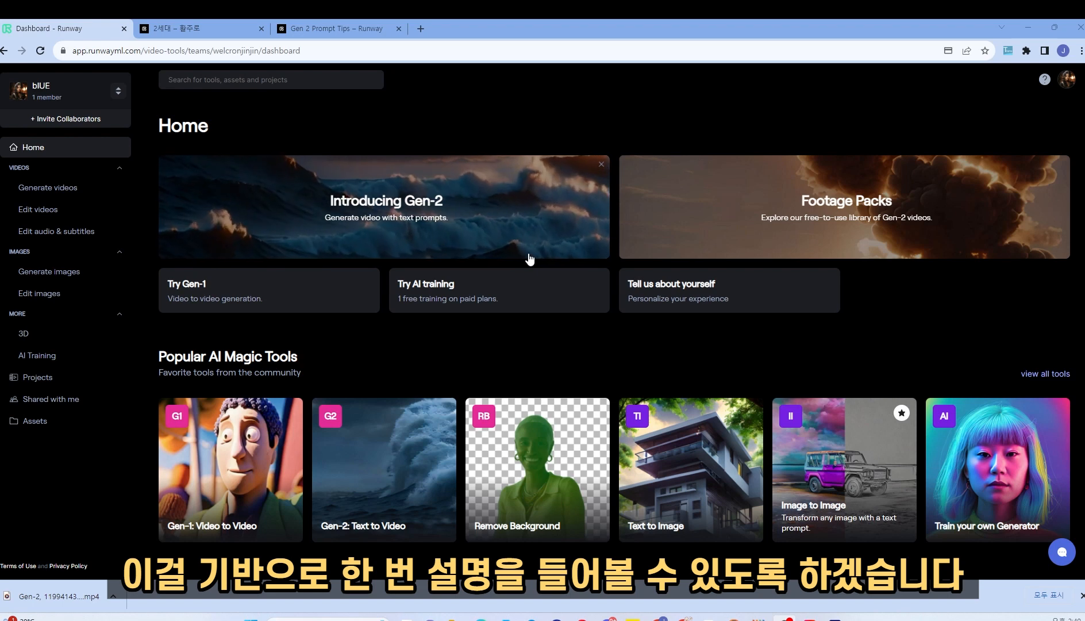
Open the Gen-2 text-to-video tool and add the smoke-art image to the prompt.
click(528, 255)
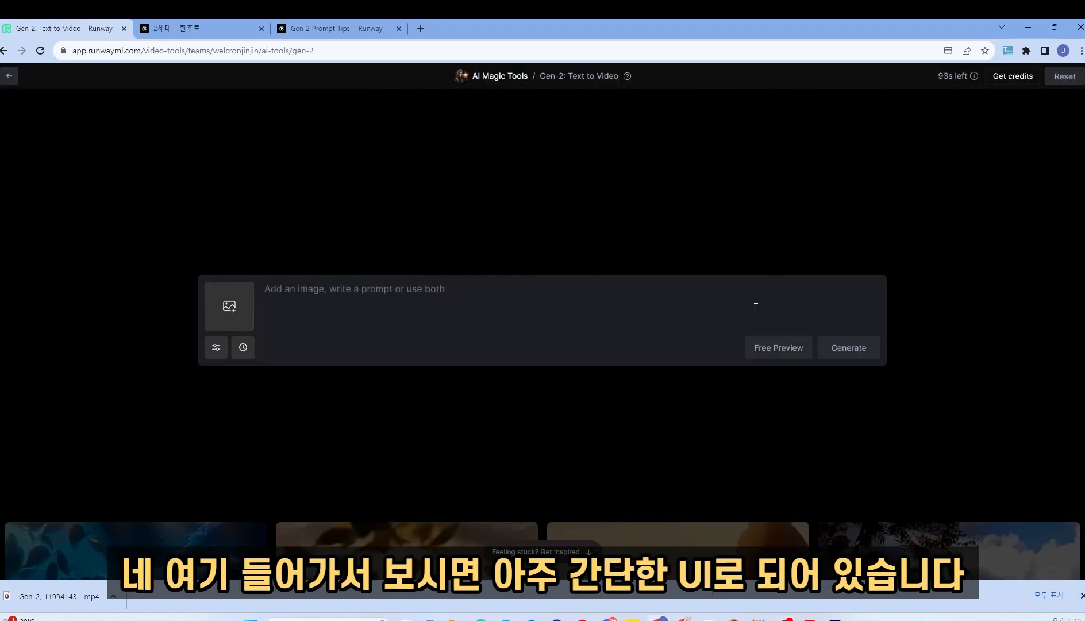
click(230, 308)
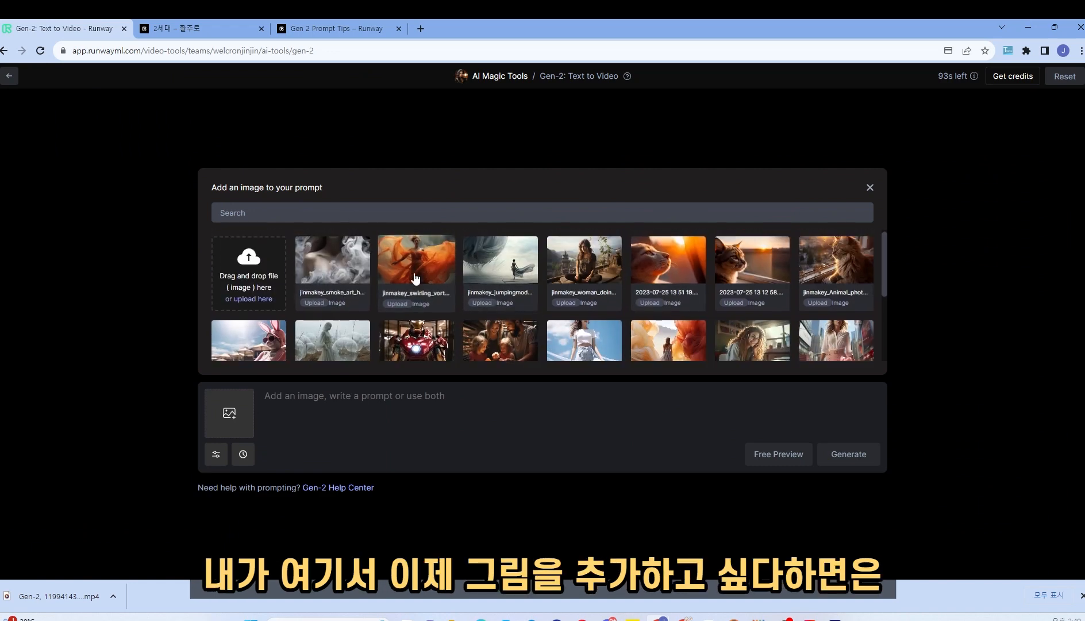
click(266, 277)
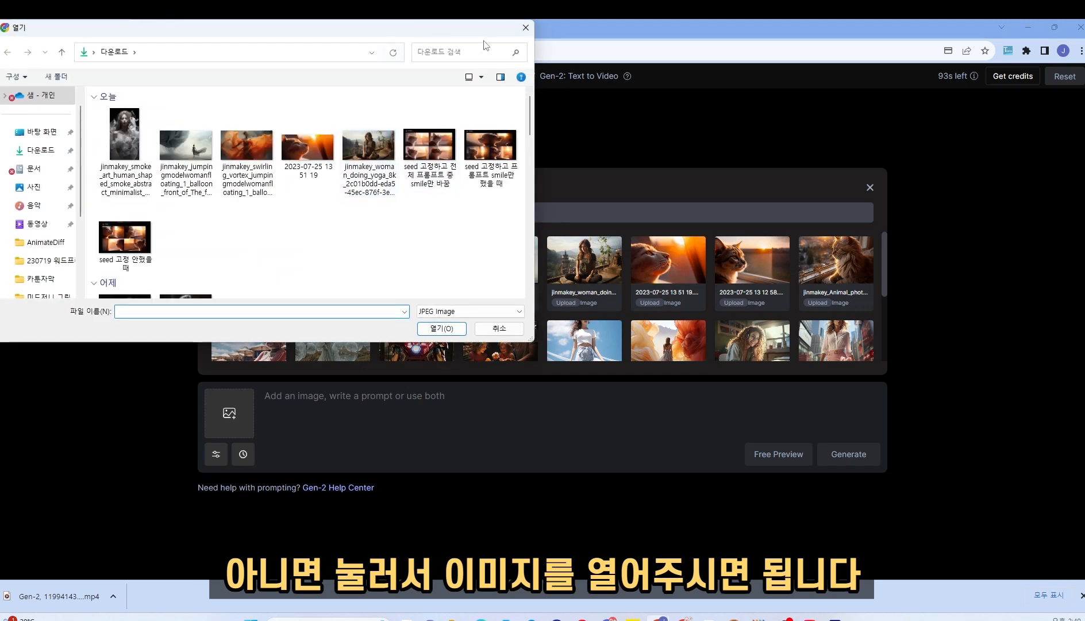
click(526, 27)
drag(330, 262, 261, 264)
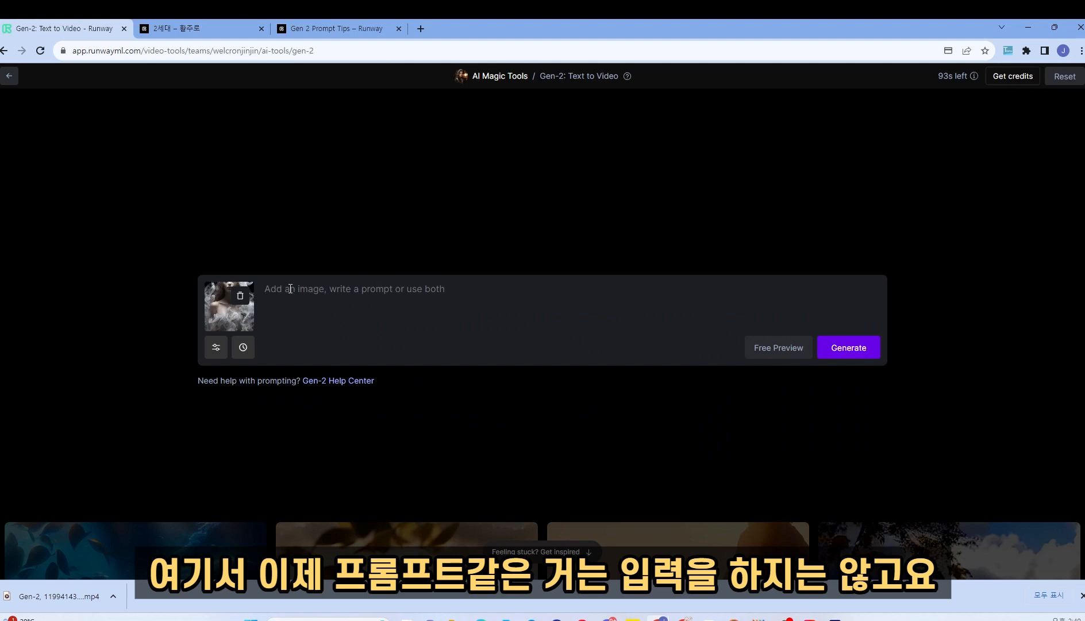
Look up the default and maximum upscaled resolutions in the Gen-2 help article's FAQ.
click(217, 347)
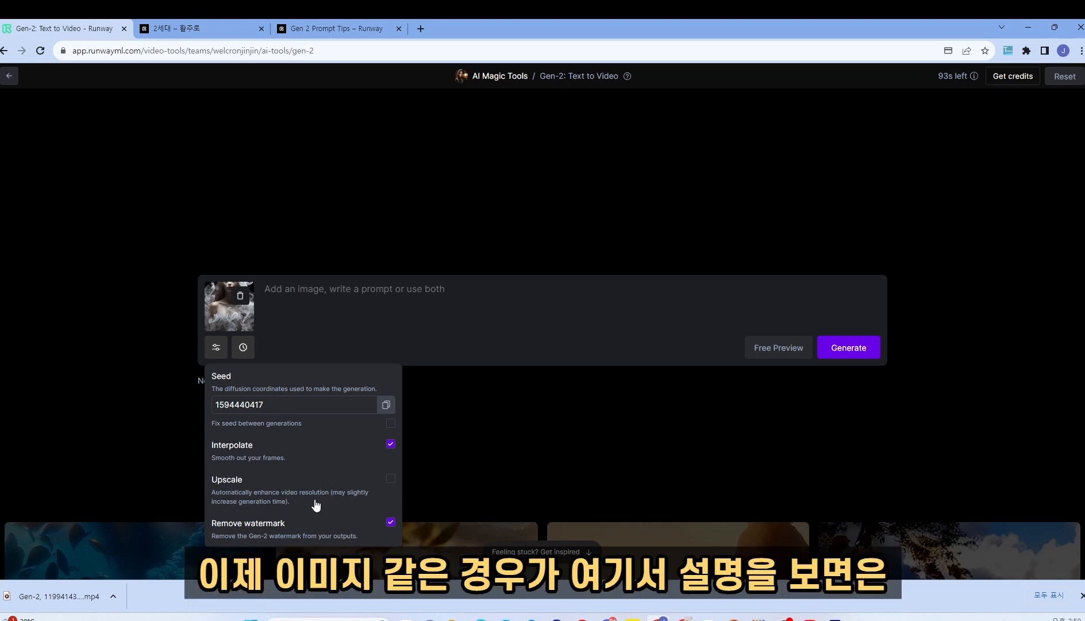
click(213, 24)
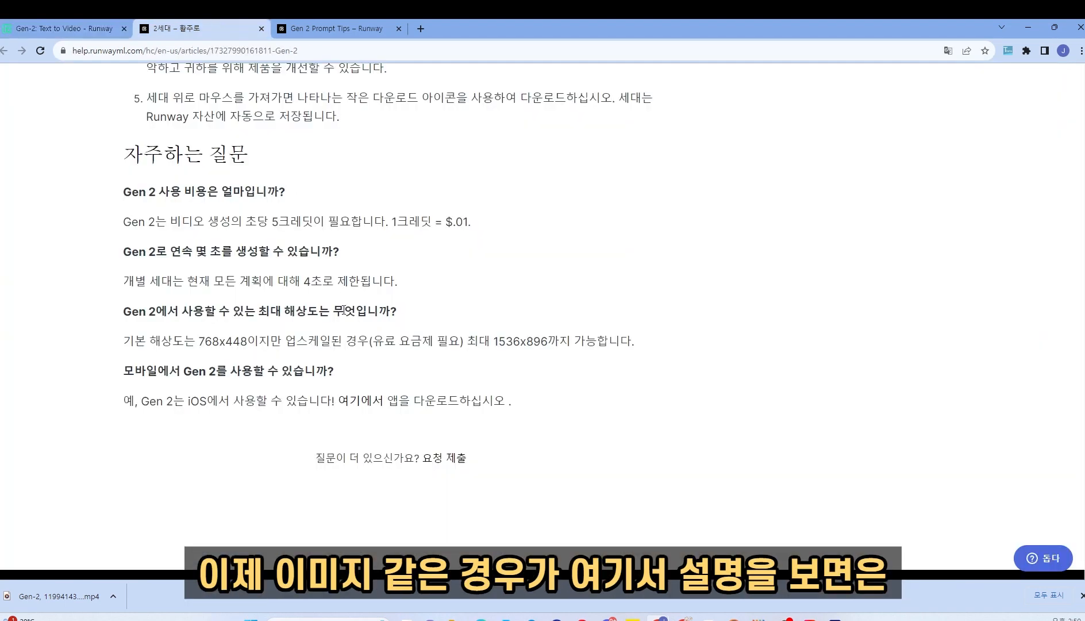
drag(196, 342, 252, 347)
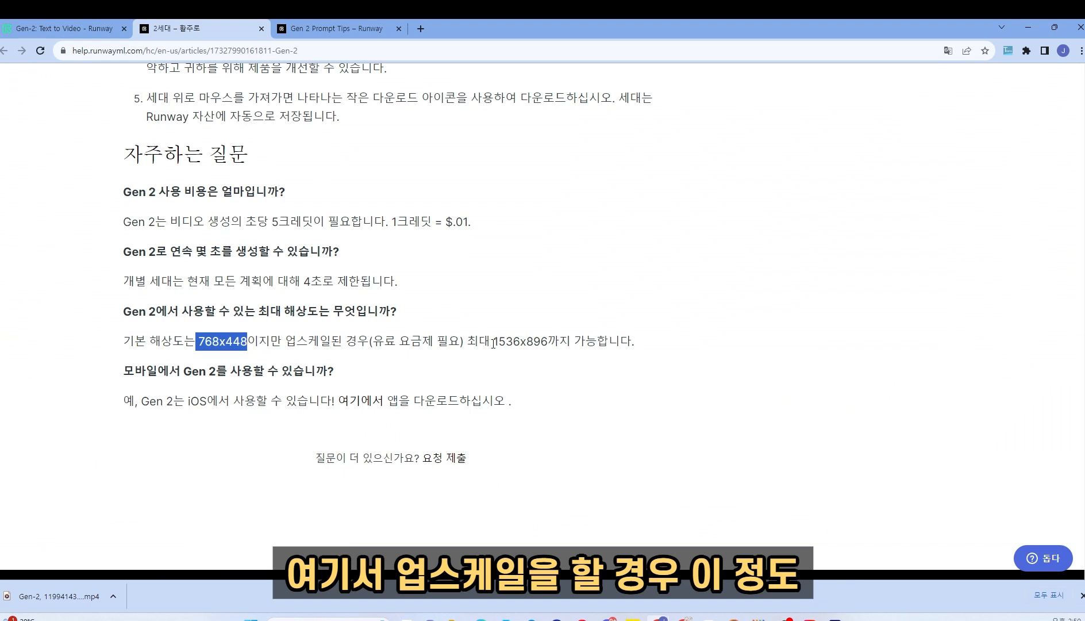
drag(493, 344, 552, 343)
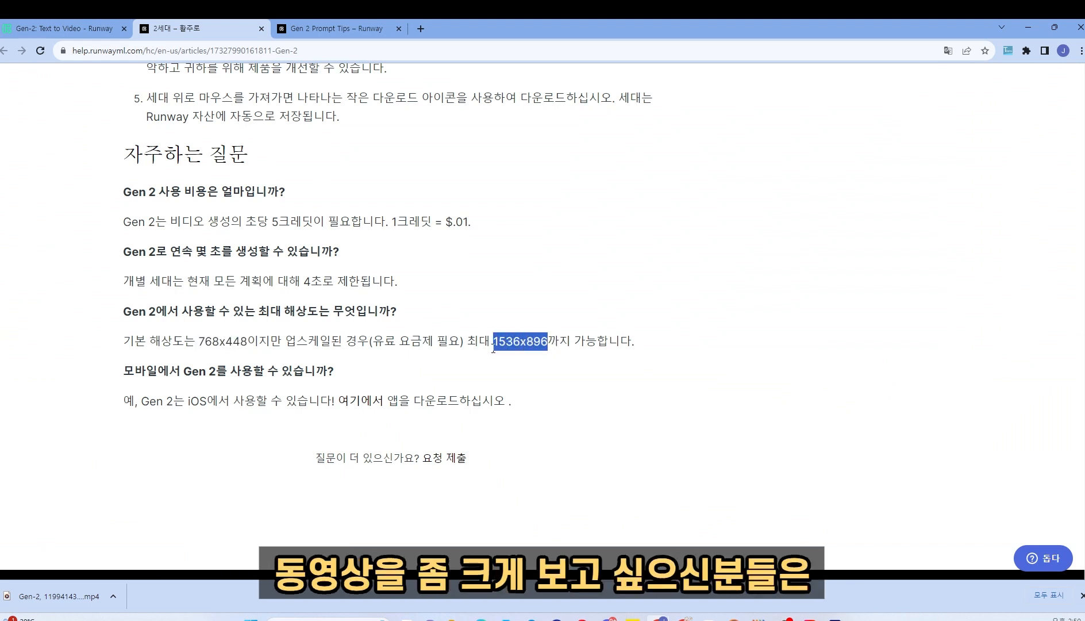
Return to Gen-2 and turn on Upscale in the generation settings.
click(85, 32)
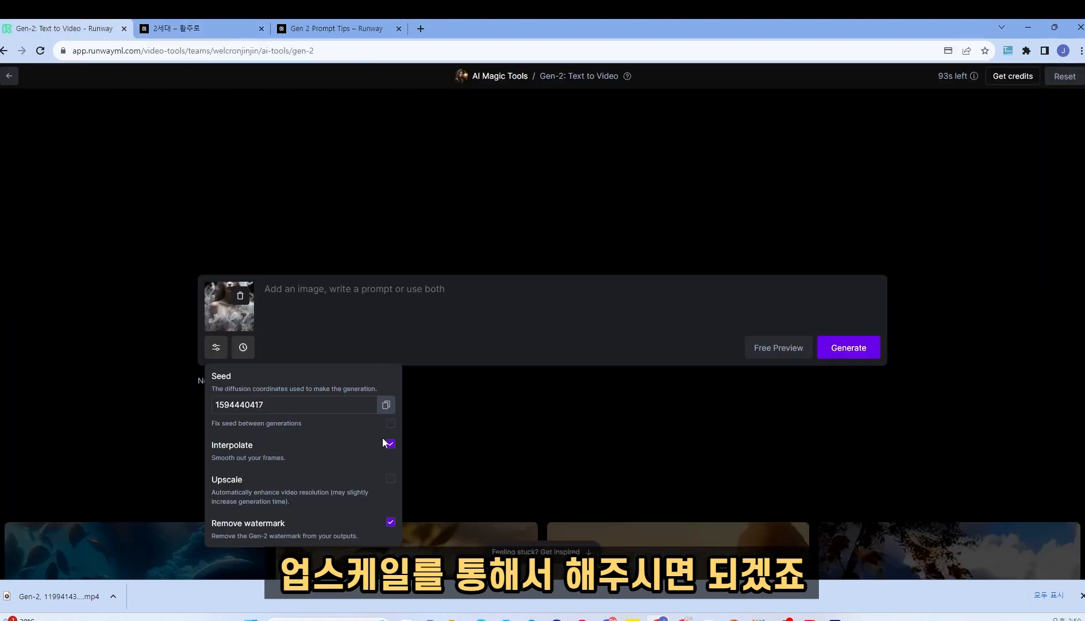
click(393, 478)
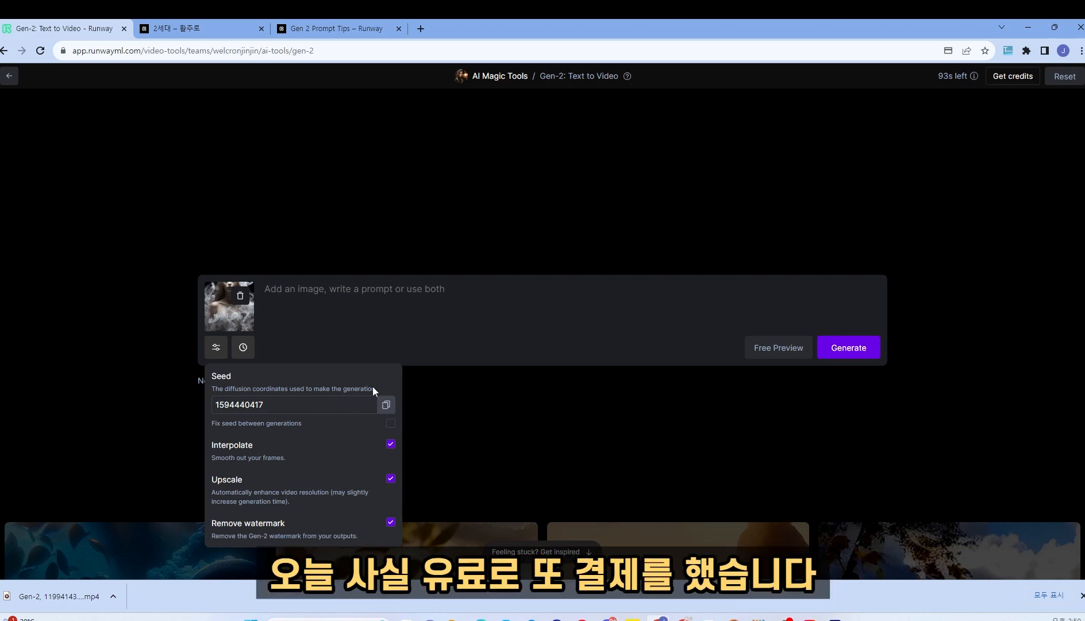
click(419, 392)
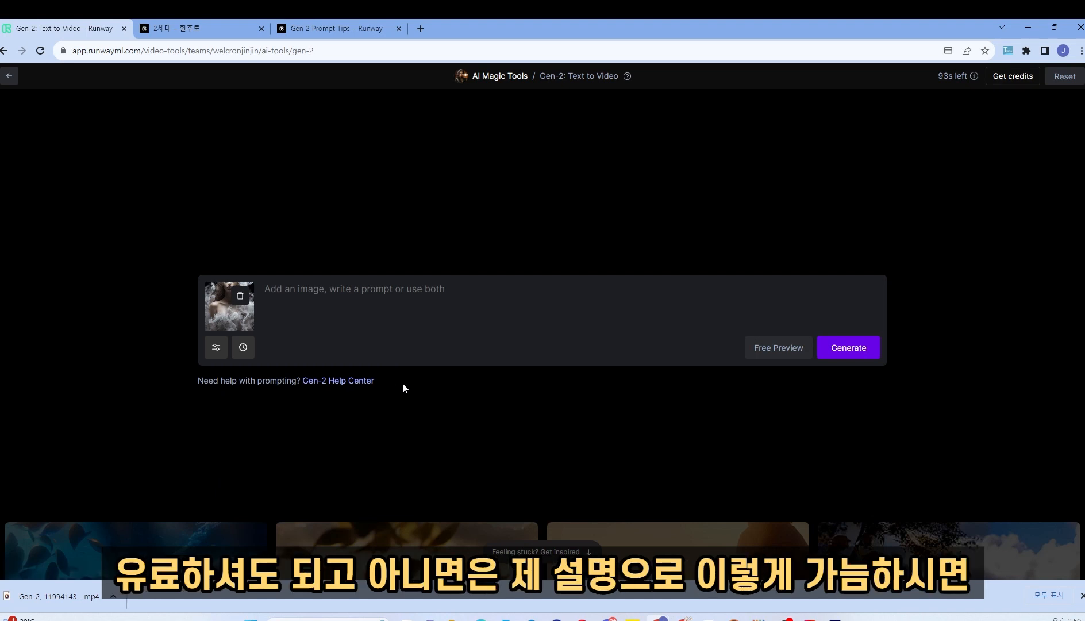
click(244, 347)
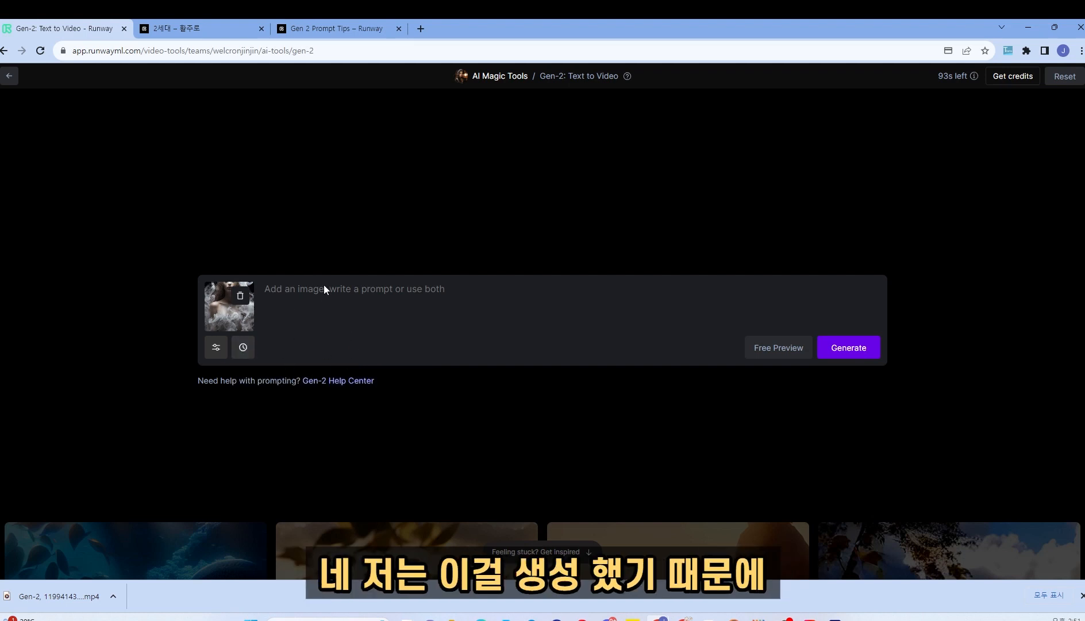
Replace the prompt image with the art-installation picture of transparent plastic spheres in a grassy landscape.
click(241, 297)
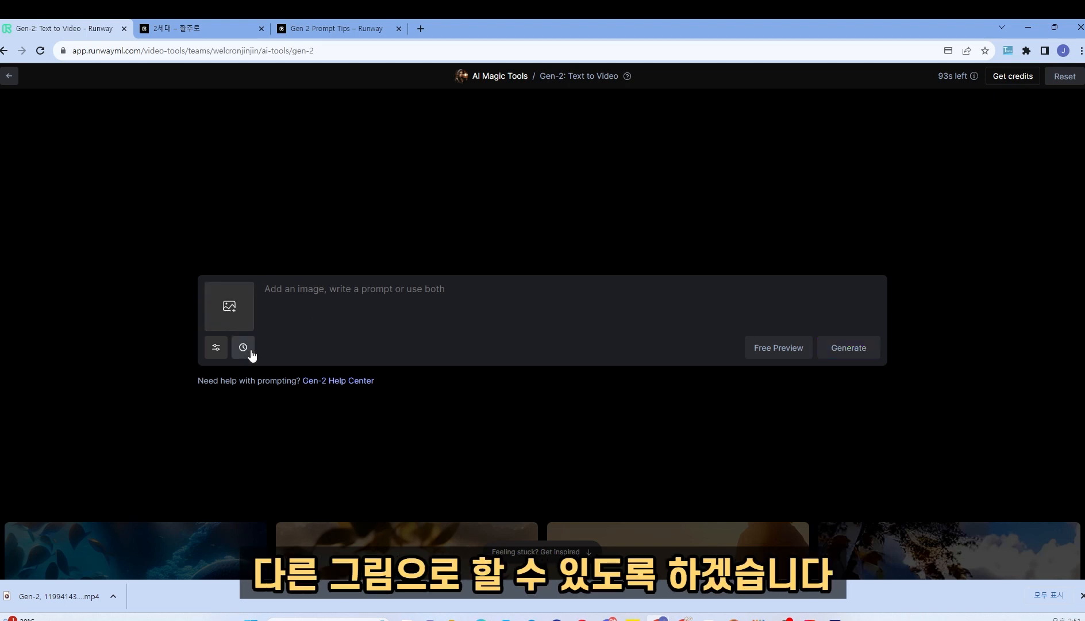
click(230, 311)
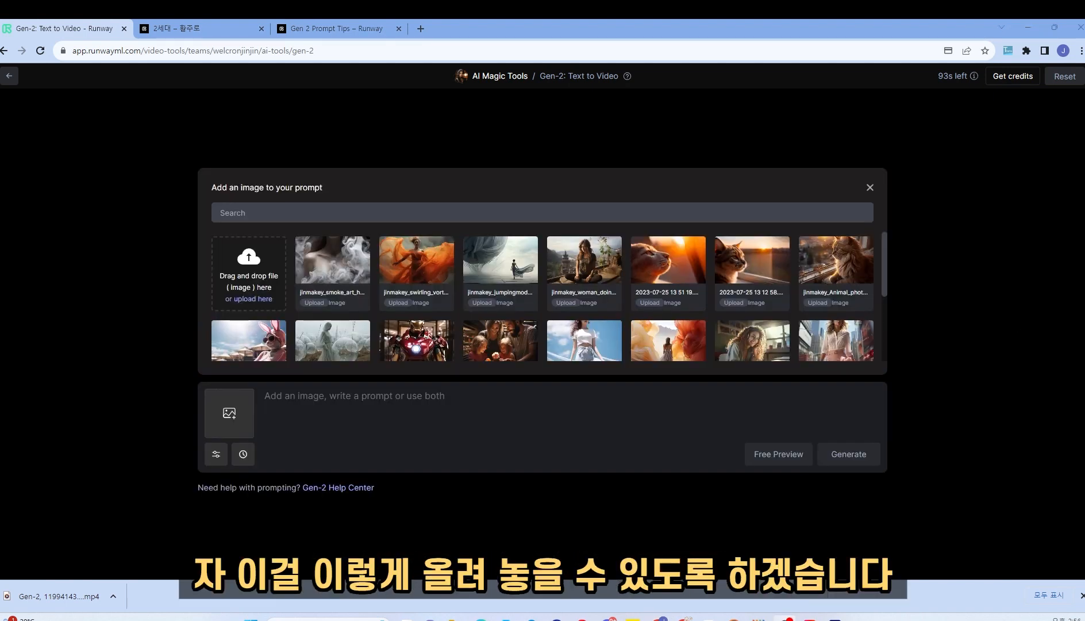
drag(378, 273, 246, 285)
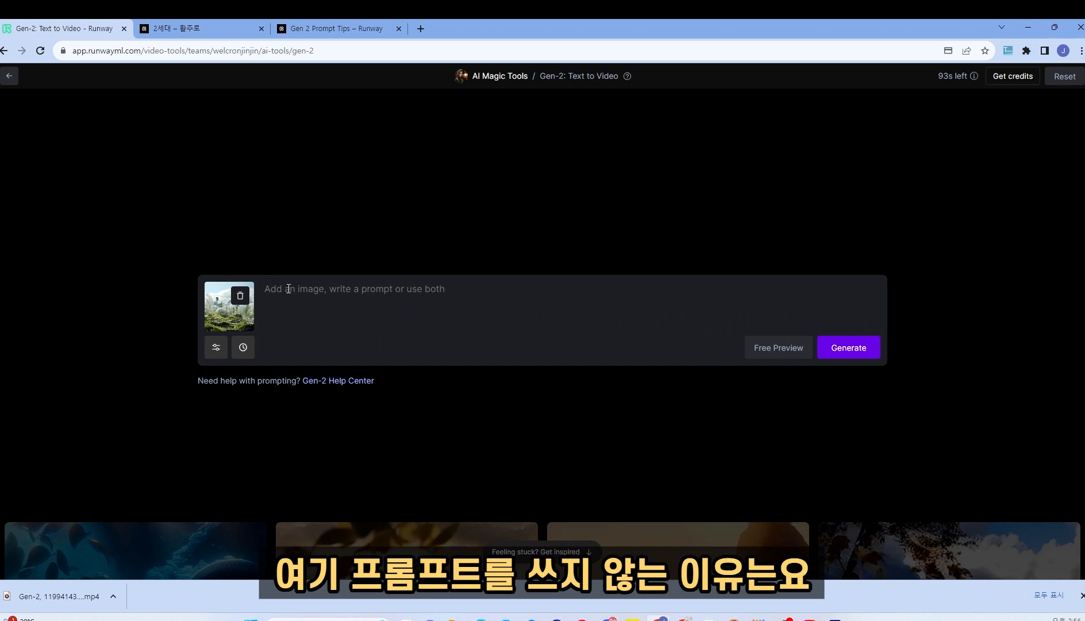
Enter the prompt "1 girl" alongside the landscape image and generate free previews.
click(305, 290)
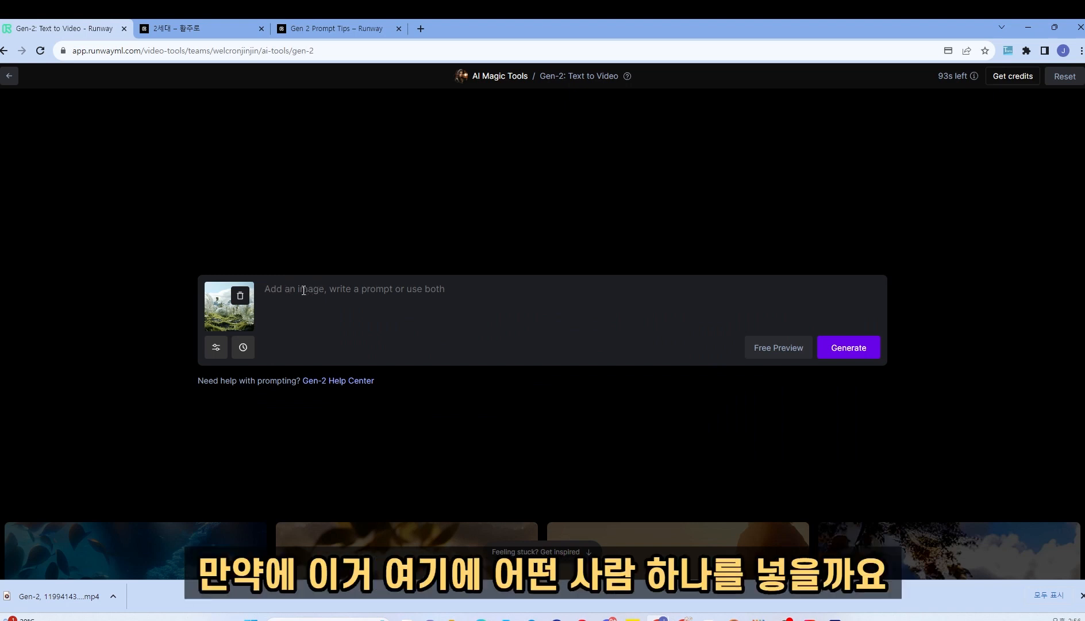
text(1 girl)
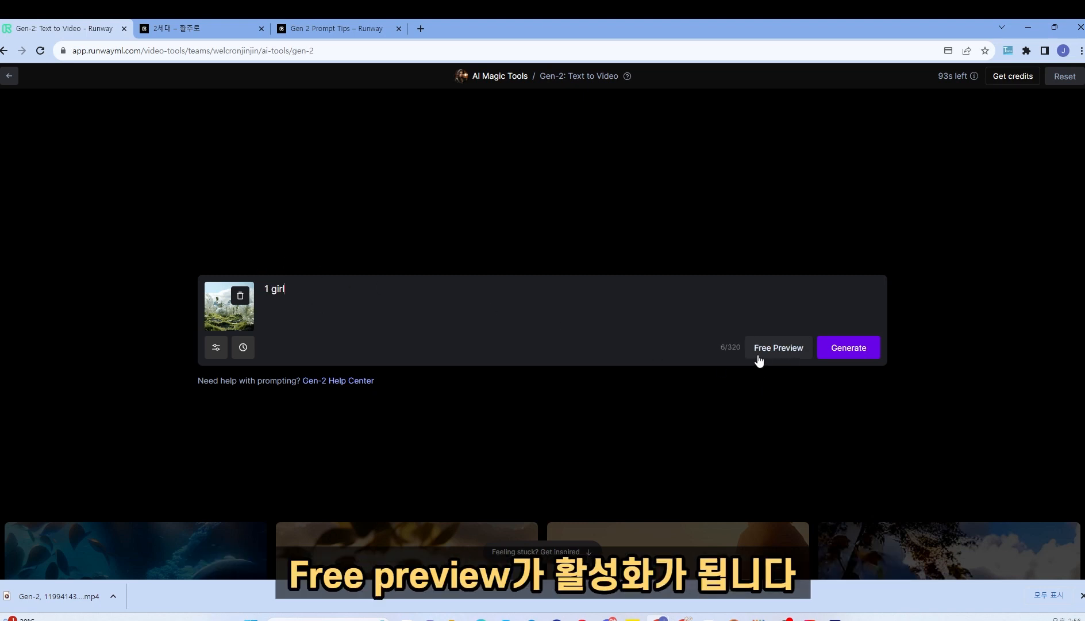
click(788, 351)
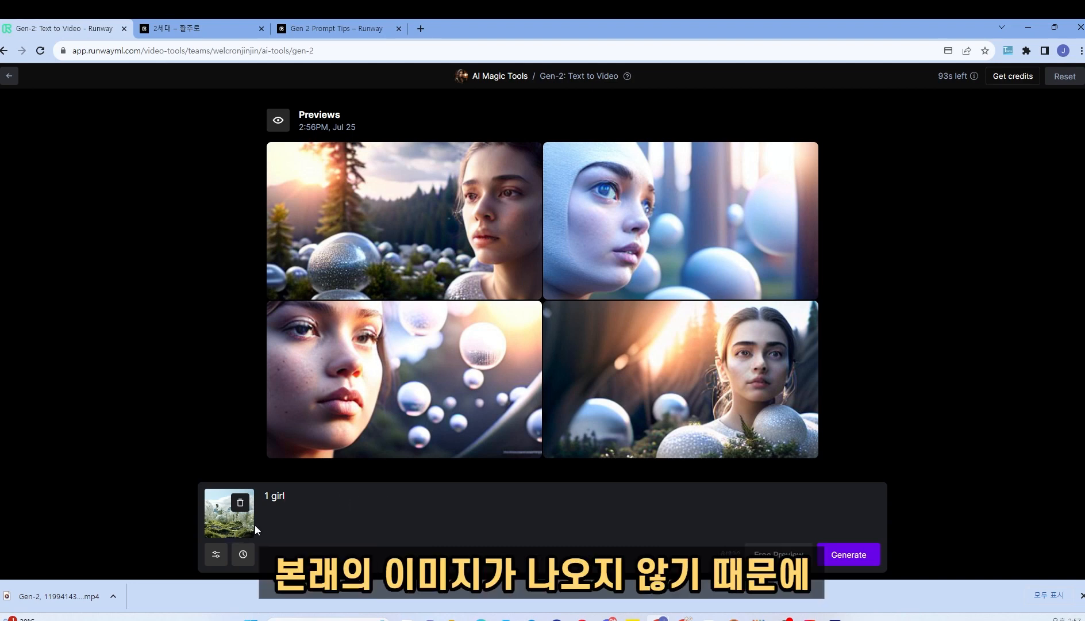
Clear the prompt text so only the landscape image remains as input.
key(BackSpace)
key(BackSpace)
key(BackSpace)
key(BackSpace)
key(BackSpace)
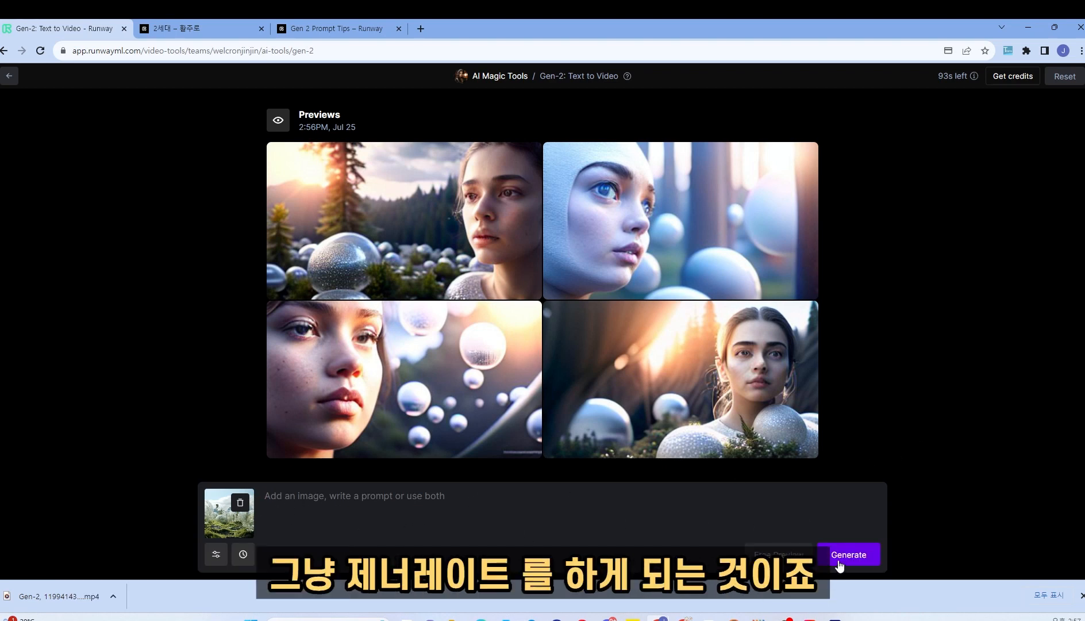
Fix the seed between generations in the settings and generate the video from the landscape image.
click(221, 556)
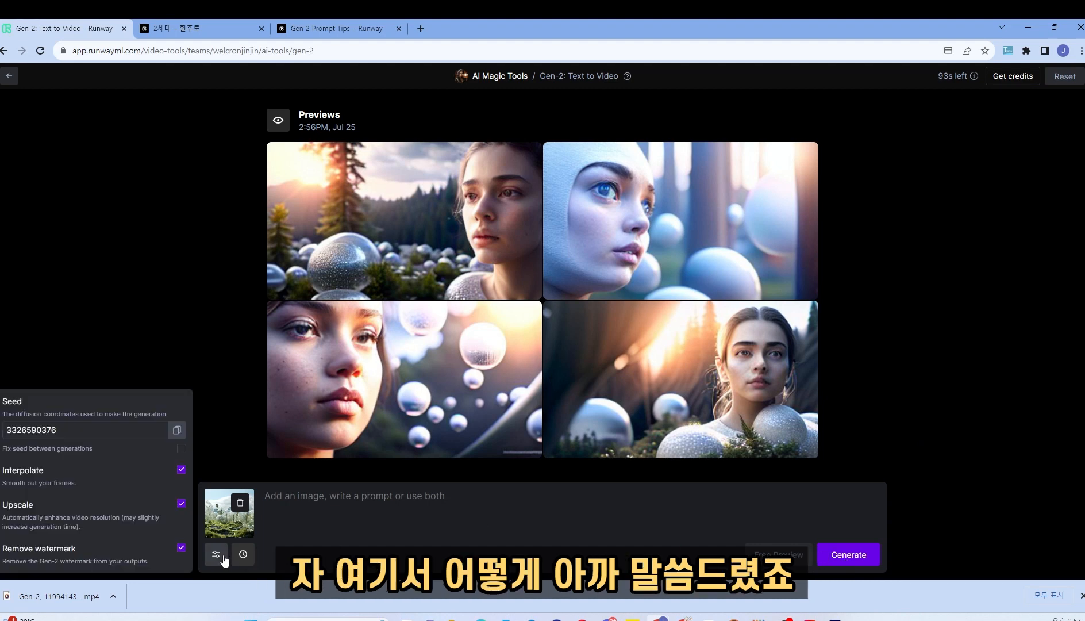
click(179, 452)
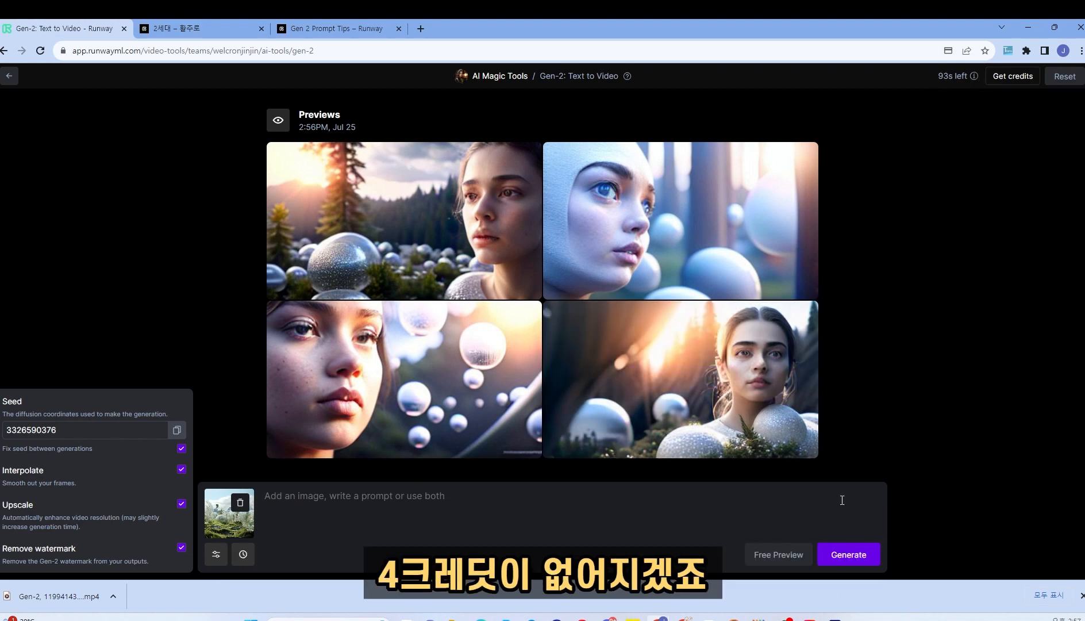
click(848, 554)
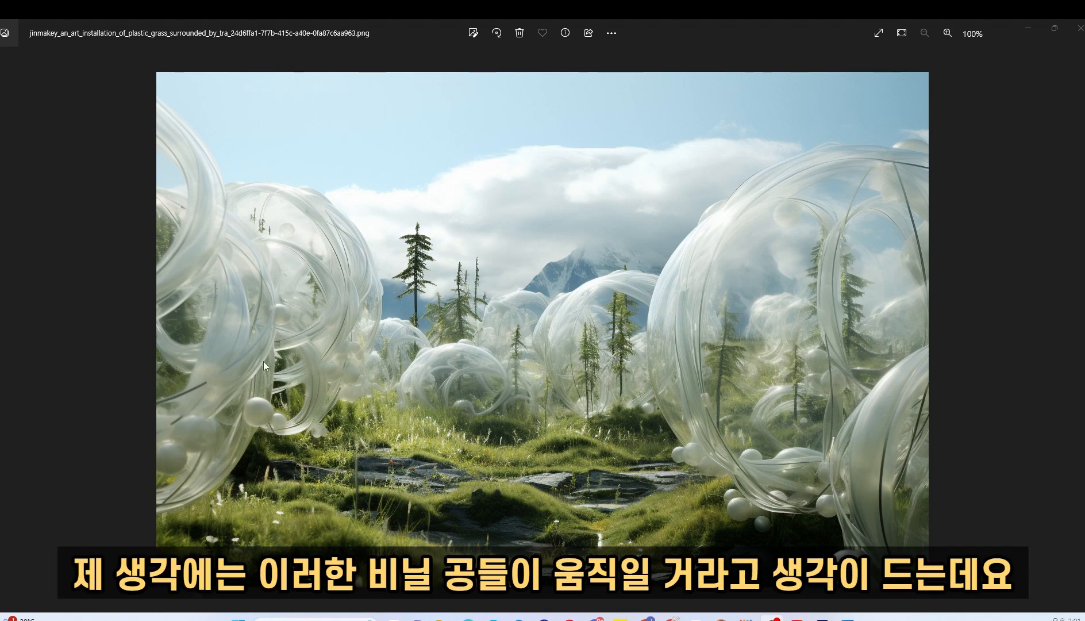
Minimize the source image viewer and play the generated Gen-2 landscape video.
click(1029, 29)
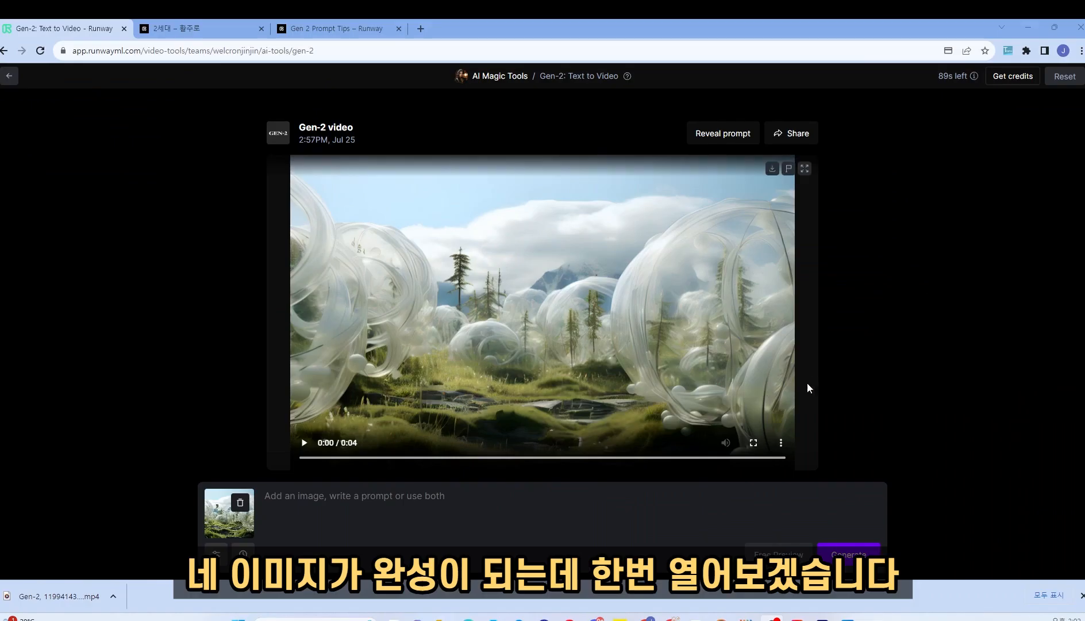
click(304, 443)
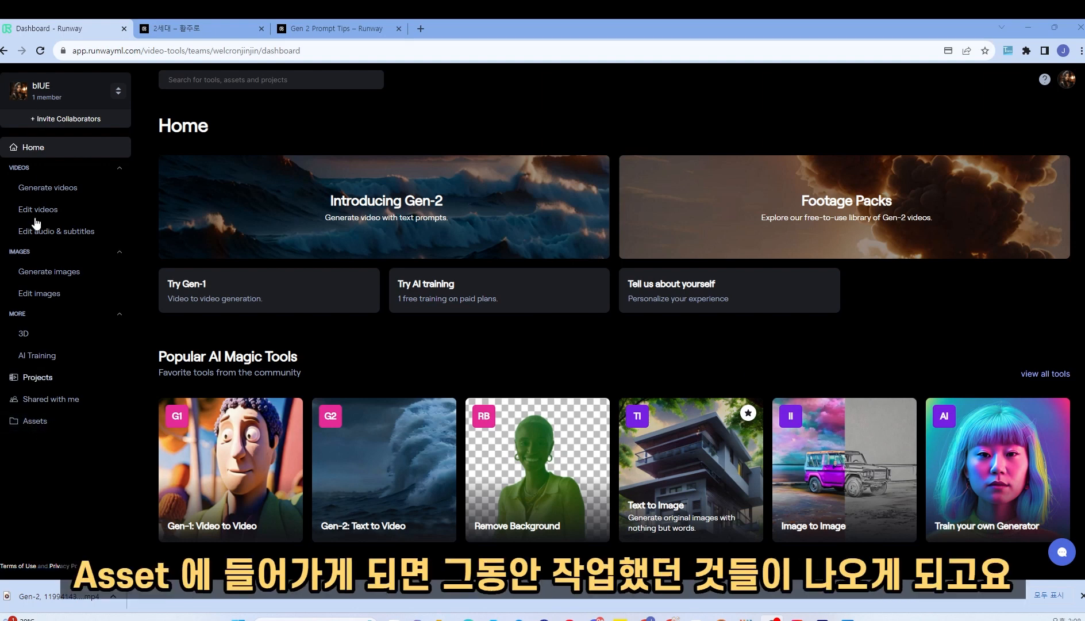
Browse the Gen-2 folder in the assets and watch the orange-dress video, then return to the folder.
click(35, 421)
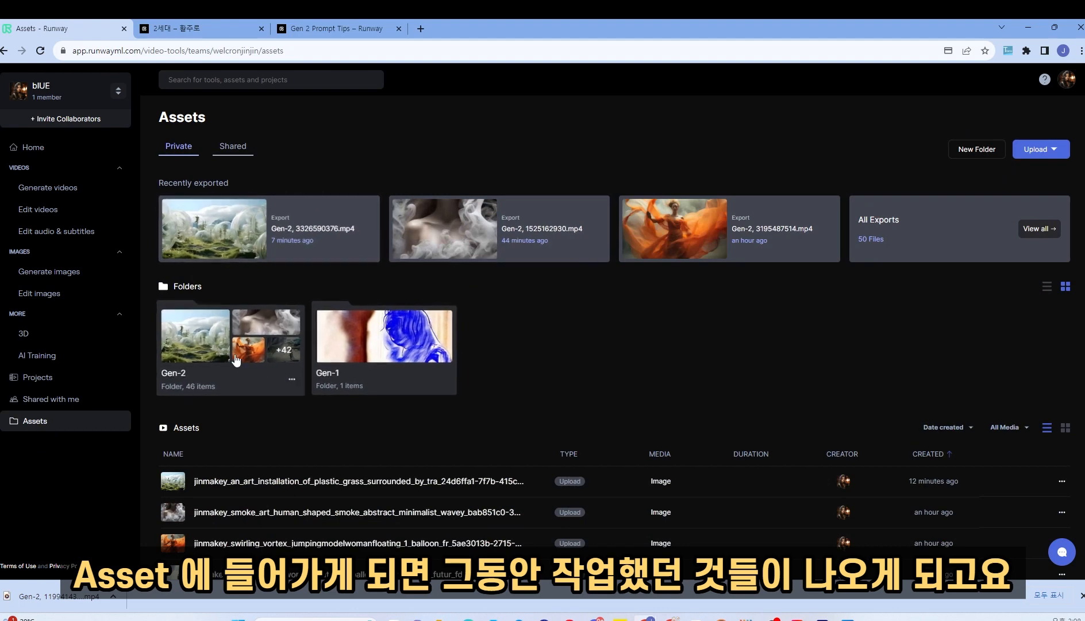
click(236, 358)
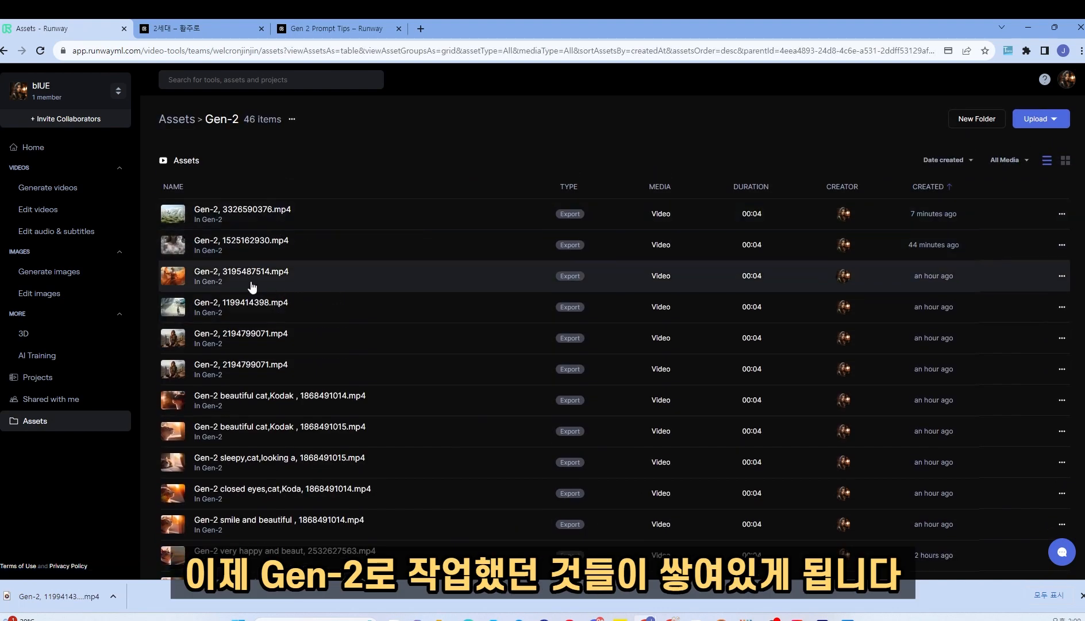
click(237, 276)
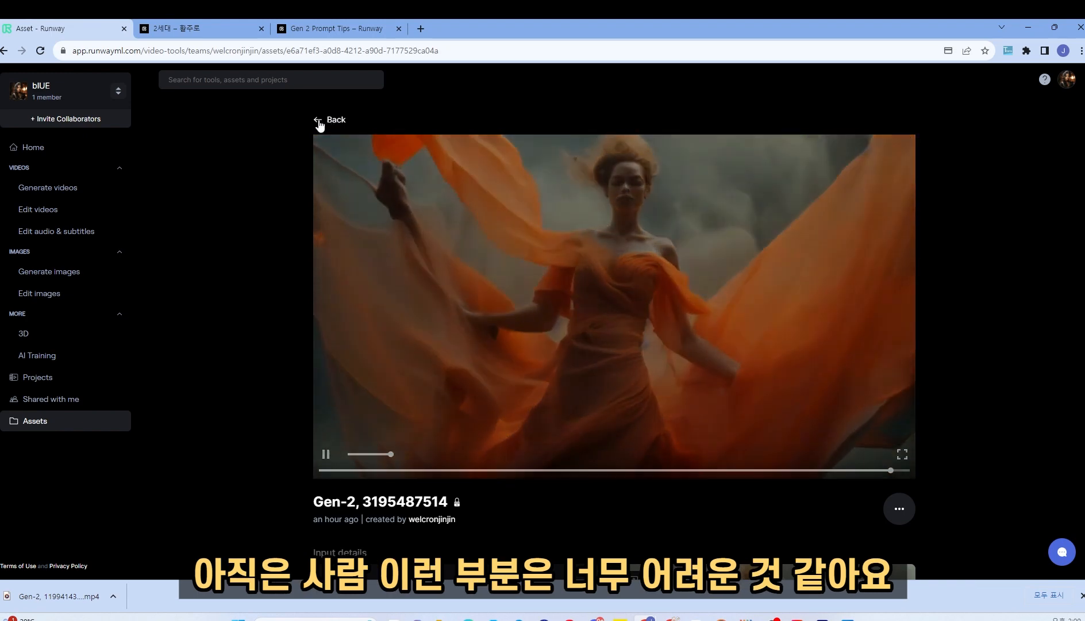
click(320, 119)
Open the video "Gen-2, 938910494.mp4" of the woman in a white top from the Gen-2 folder and watch it.
scroll(341, 345, down, 5)
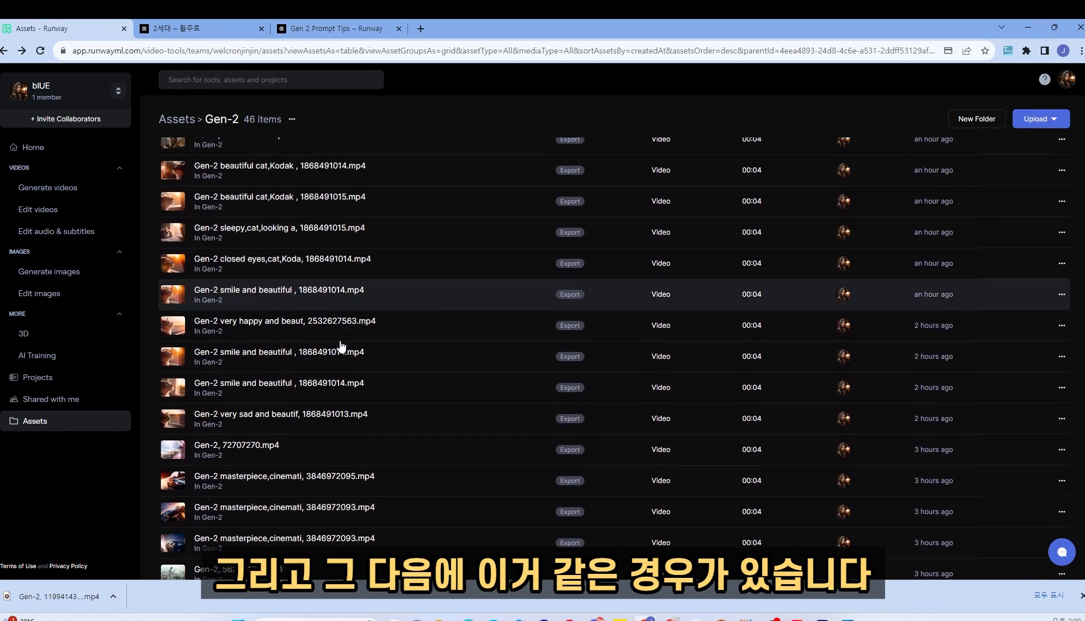
scroll(345, 345, down, 2)
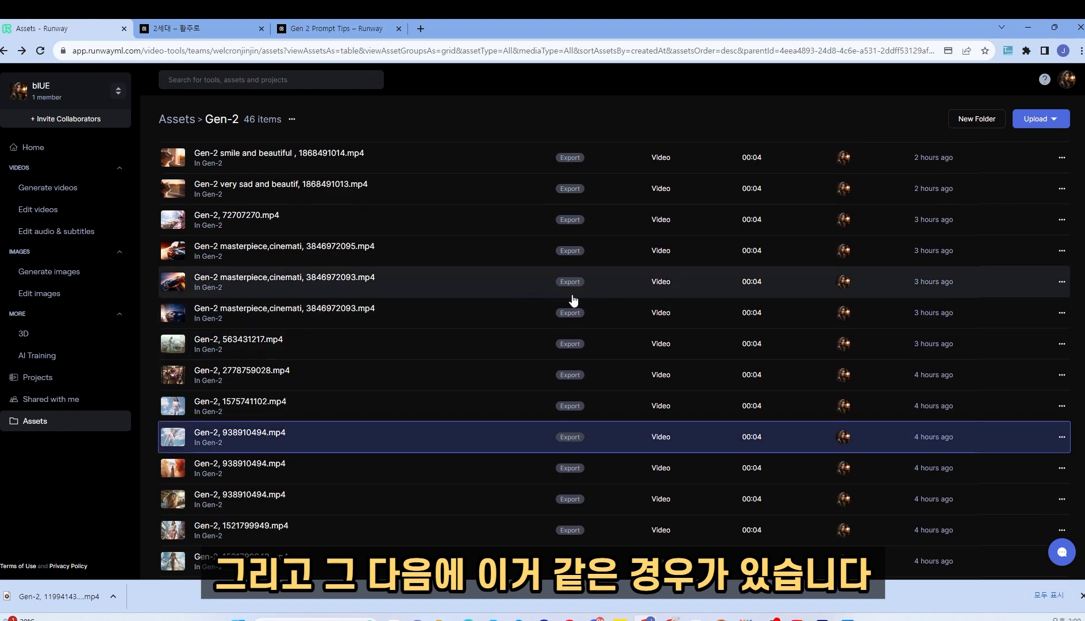
click(265, 440)
click(325, 539)
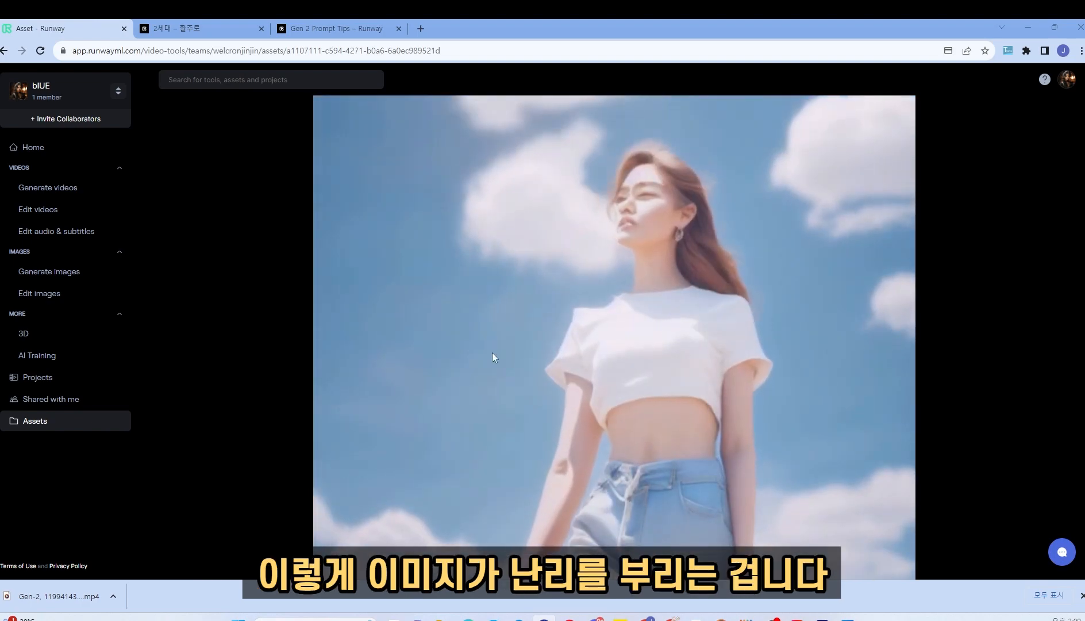
Review the video's input details, including source image, settings and seed, and load them back into the Gen-2 tool.
scroll(582, 356, down, 6)
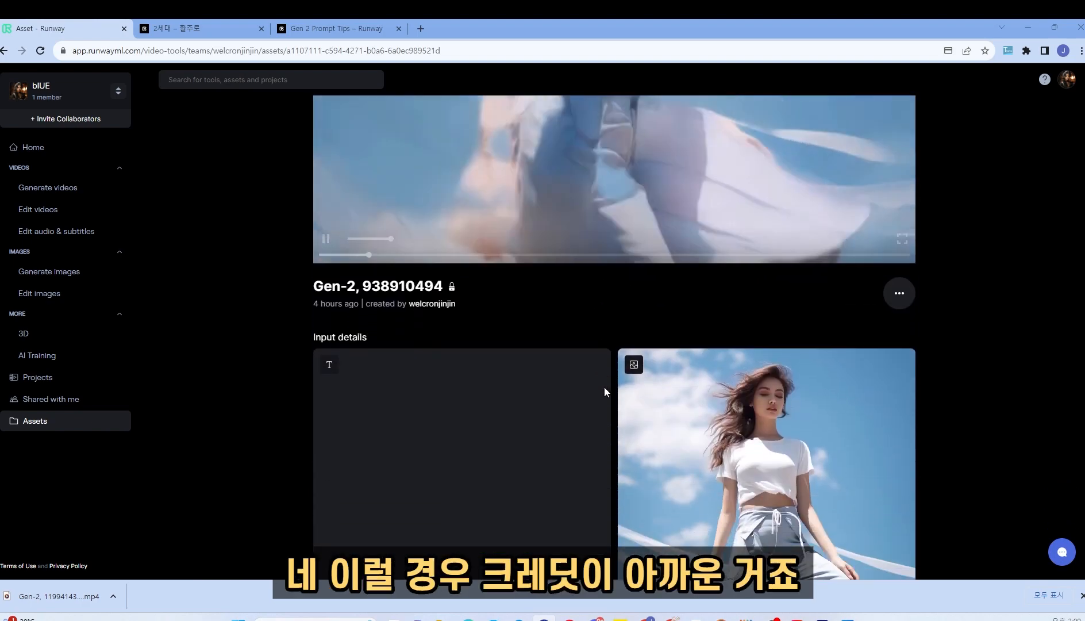
scroll(706, 343, up, 6)
scroll(707, 391, down, 5)
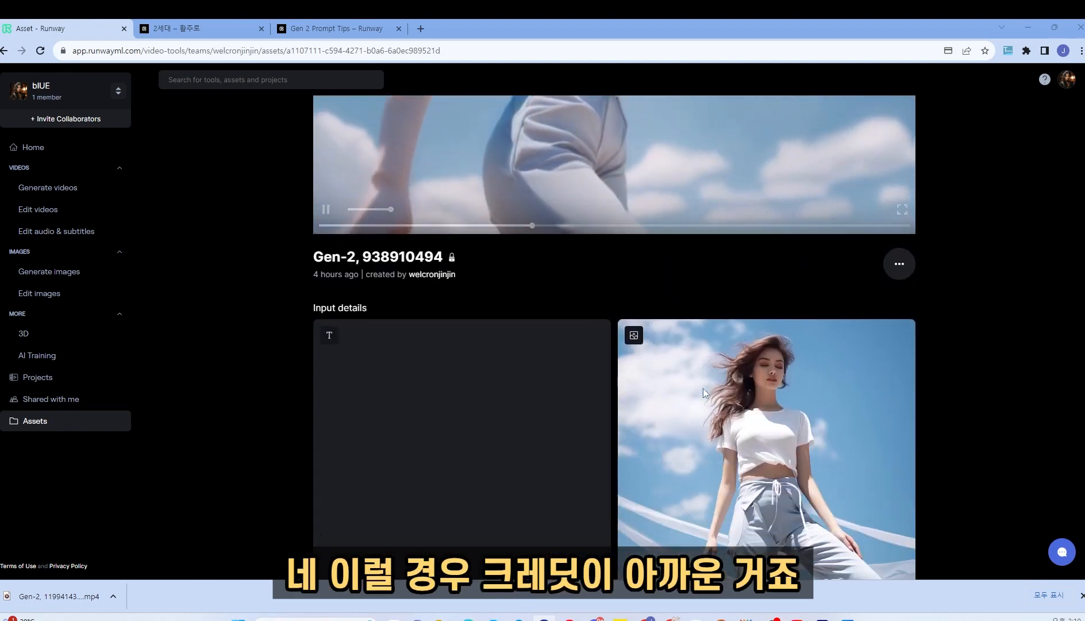
scroll(653, 377, down, 5)
scroll(627, 345, up, 1)
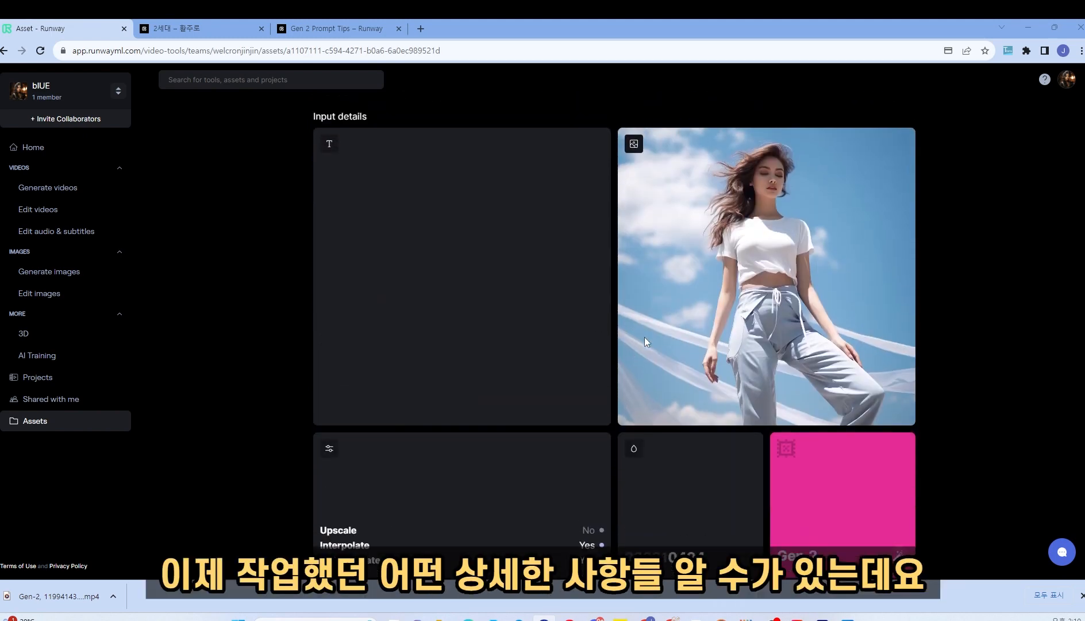
scroll(607, 385, down, 1)
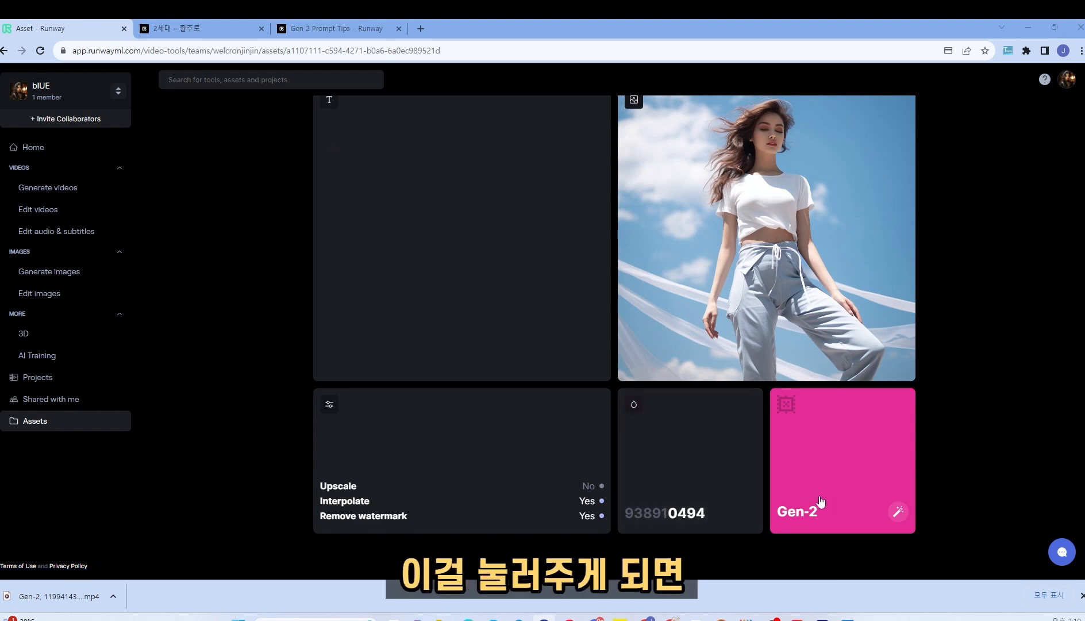
click(816, 485)
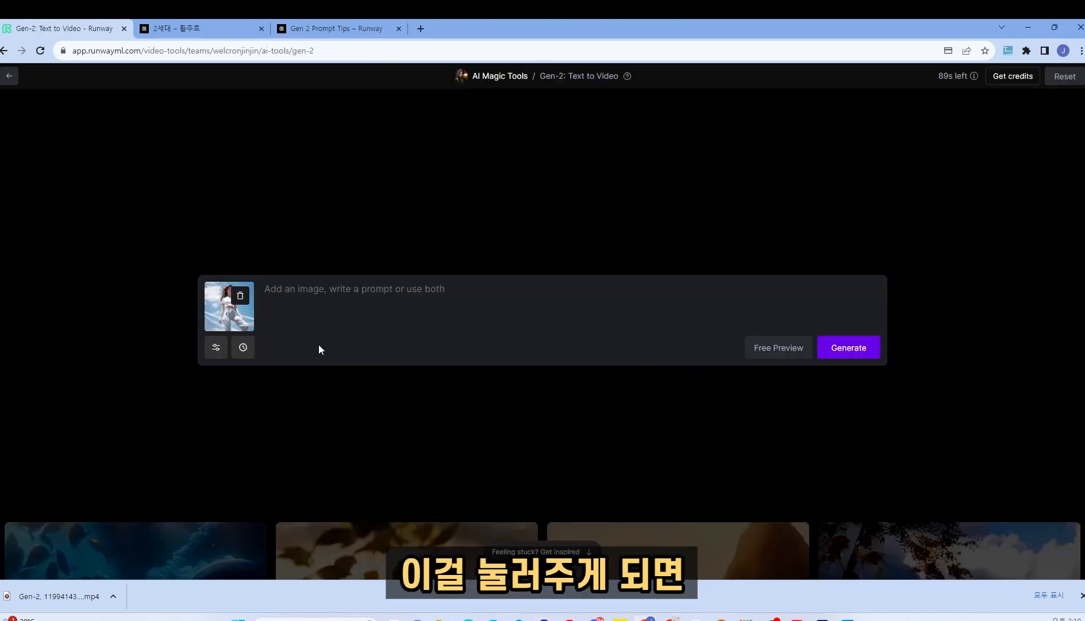
Check the seed and other generation settings of the reloaded input, and leave the Gen-2 tool.
click(217, 347)
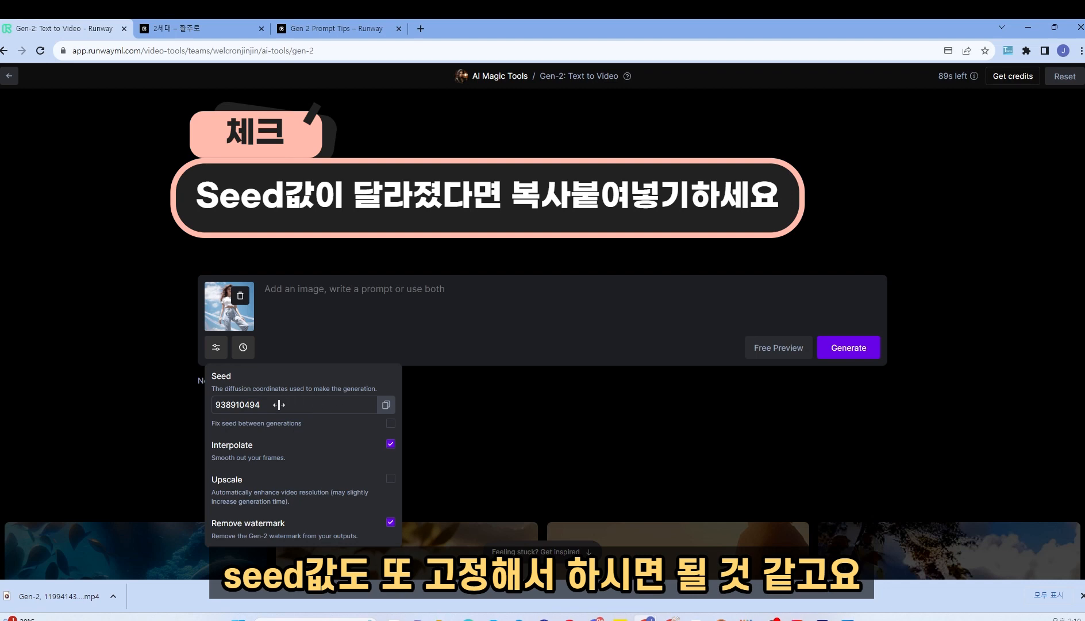
click(491, 400)
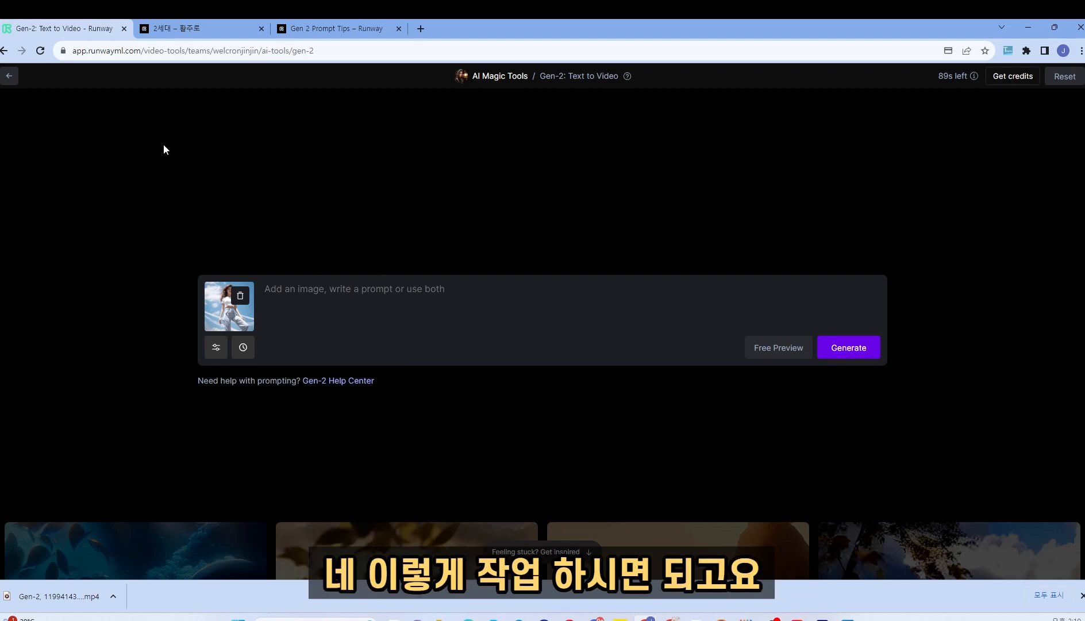
click(8, 77)
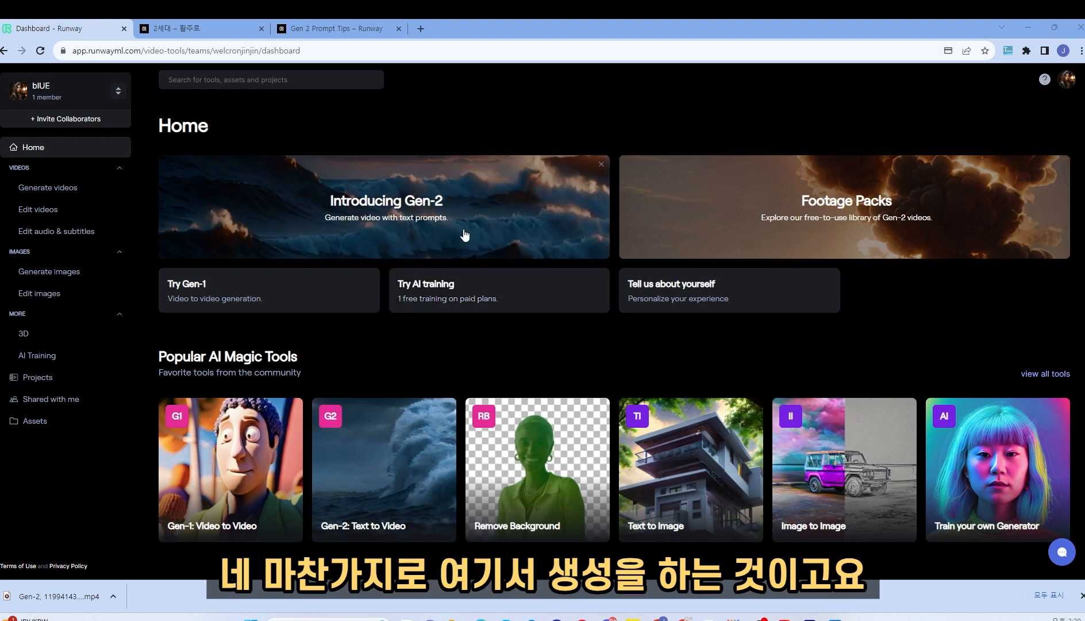
Start a new Gen-2 generation and add the uploaded image of the orange cat sitting by the window.
click(467, 234)
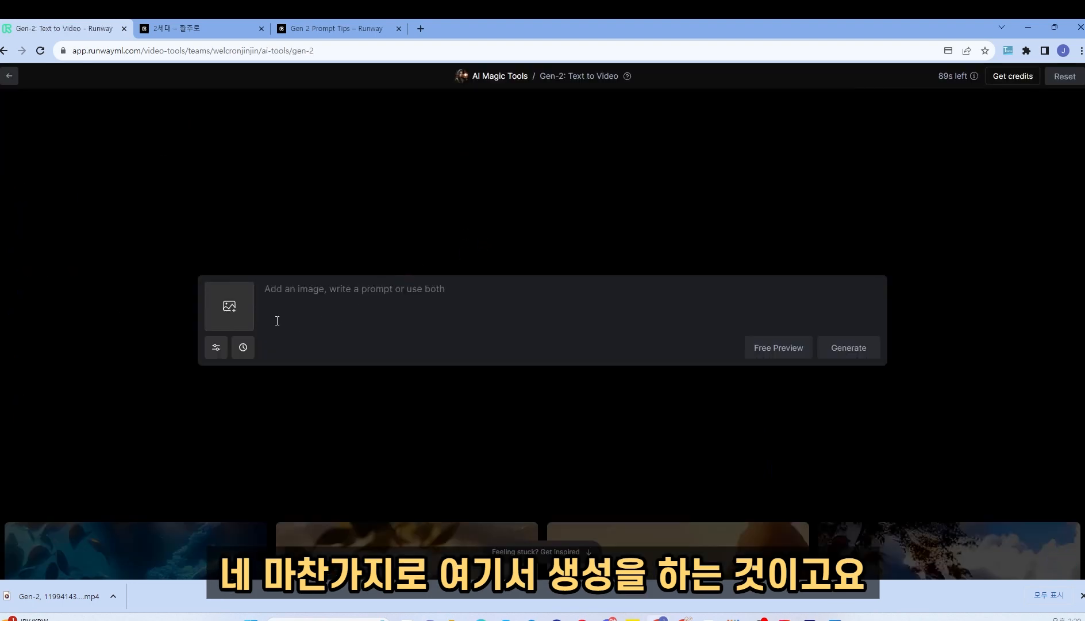
click(230, 308)
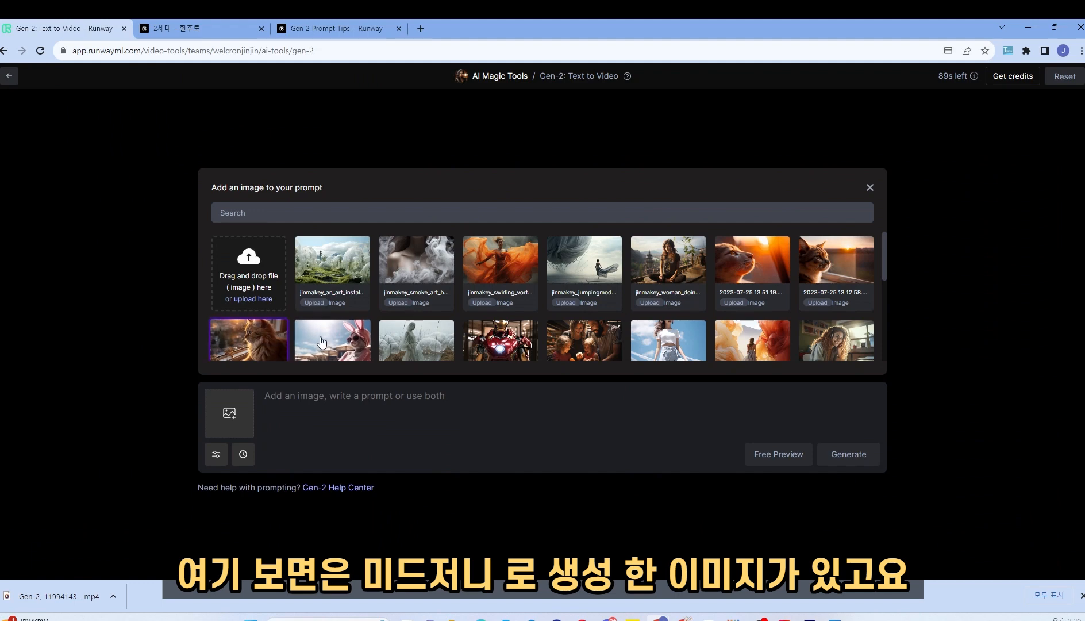
click(267, 342)
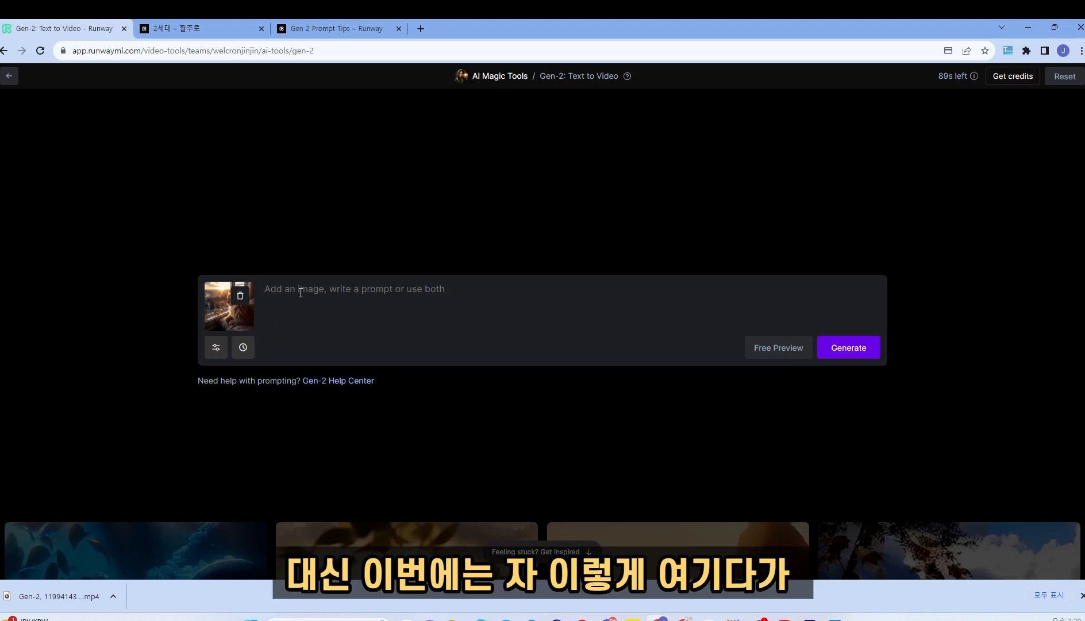
Enter the prompt "very sad and beautiful cat,Kodak Film ,8k" and generate free previews to compare.
text(very sad and beautiful cat,Kodak Film ,)
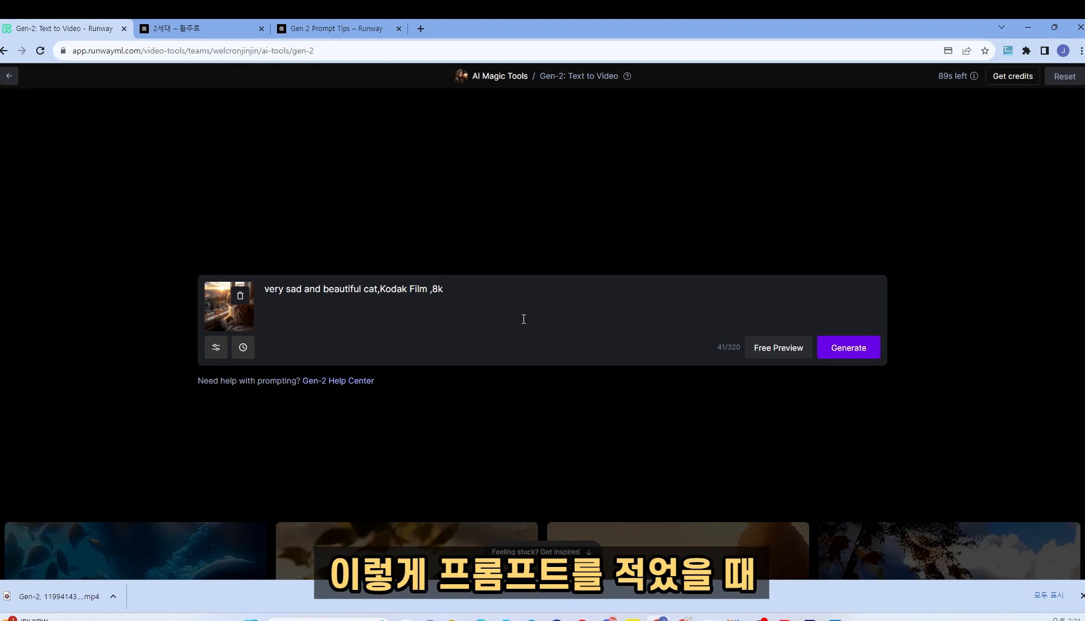
click(760, 350)
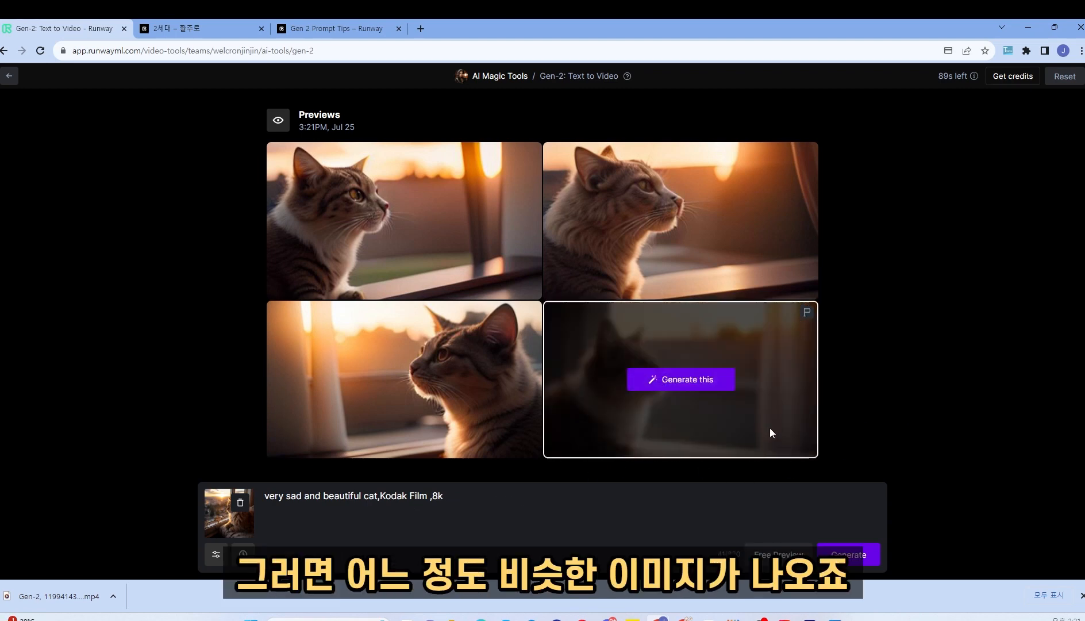
mouse_move(741, 253)
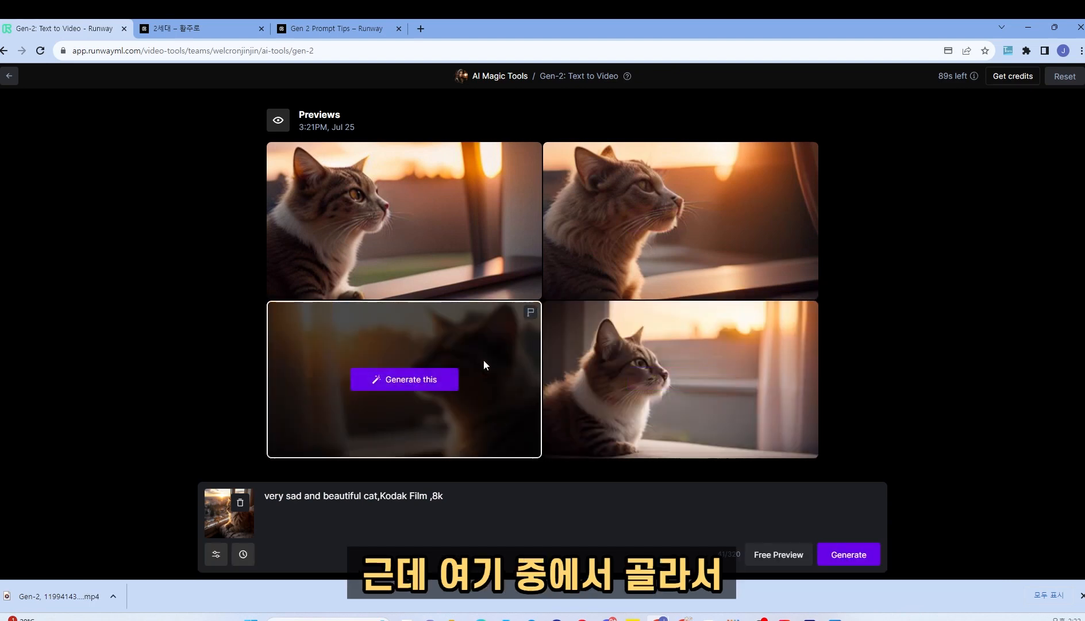
mouse_move(713, 382)
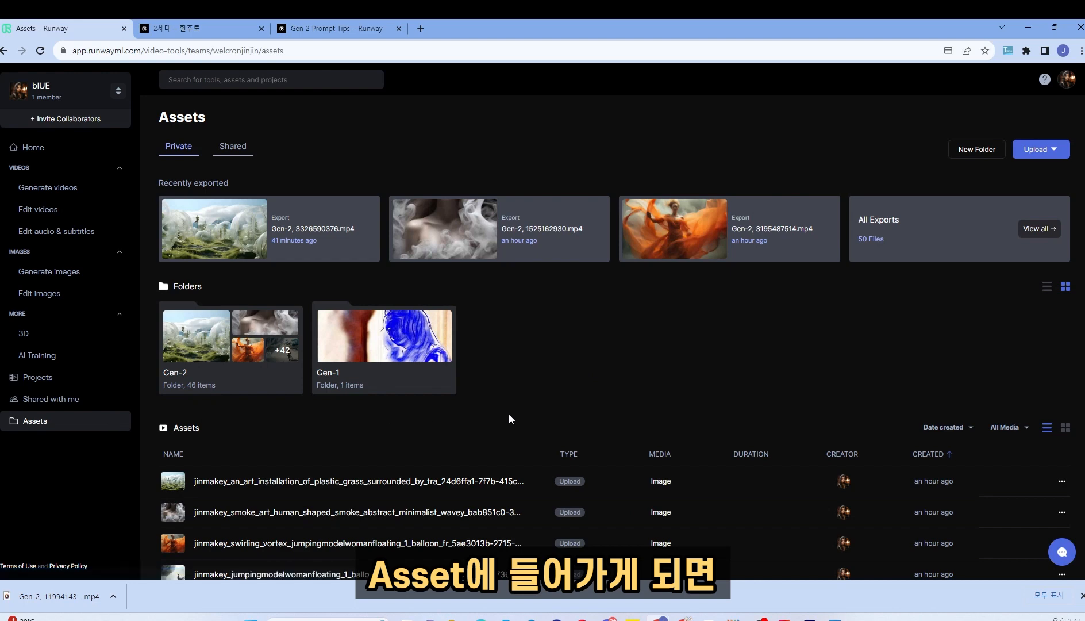
Open "Gen-2 very sad and beautif, 1868491013.mp4" from the Gen-2 assets folder and load its input details back into the Gen-2 tool.
click(263, 355)
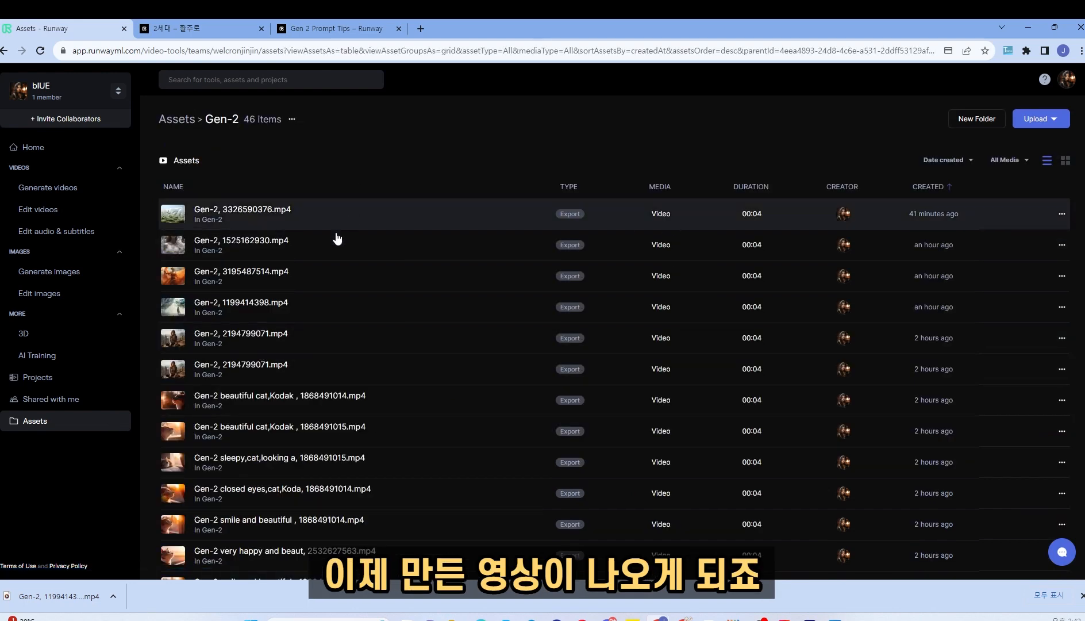
scroll(372, 389, down, 4)
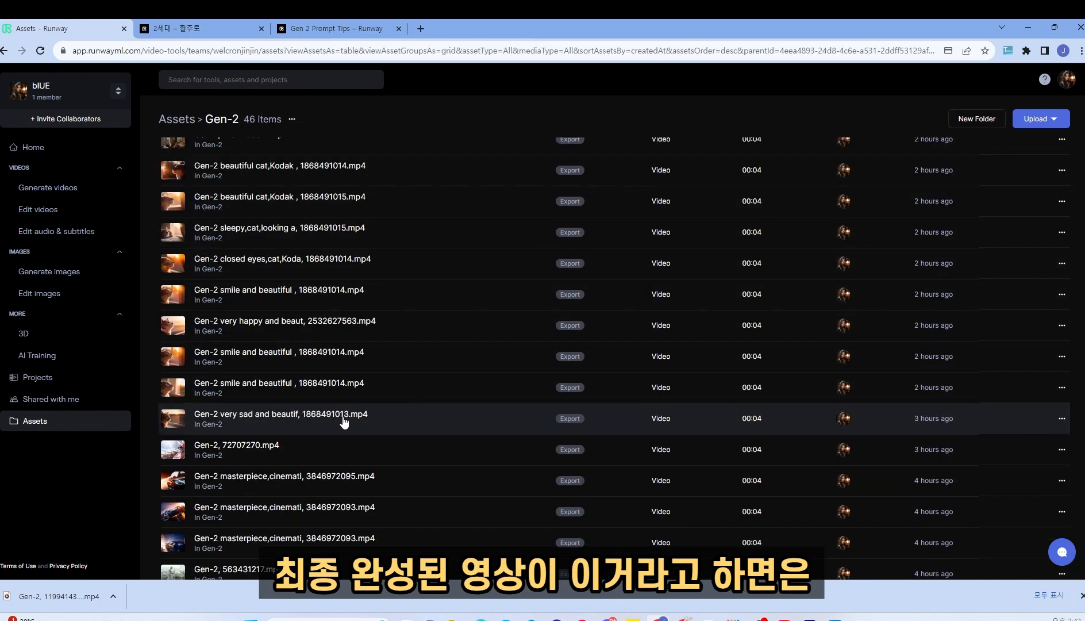
click(342, 419)
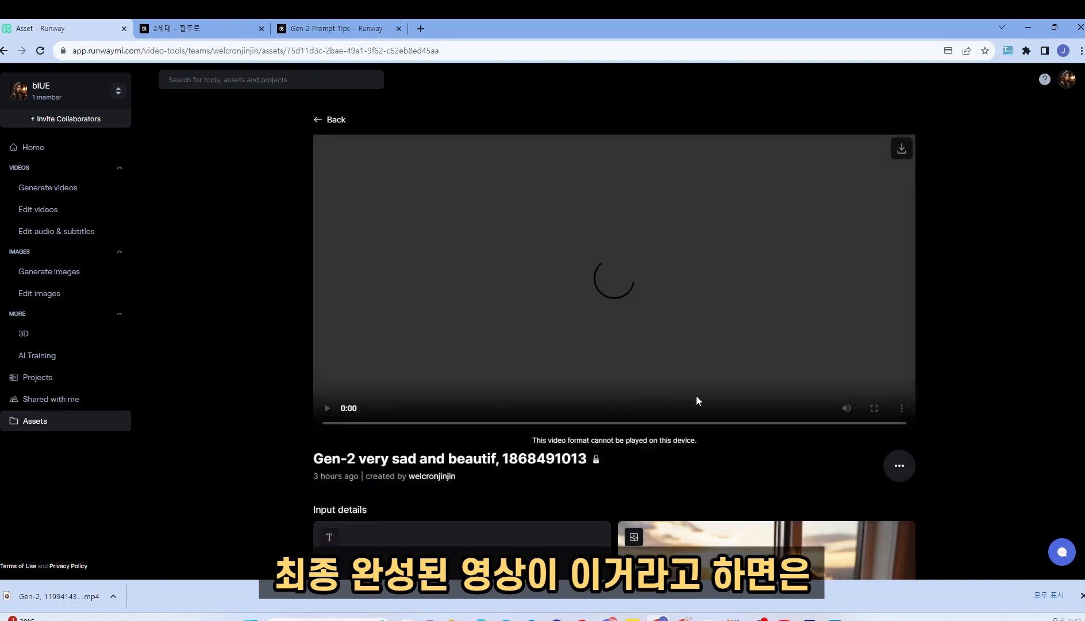
scroll(482, 373, down, 1)
scroll(739, 388, down, 6)
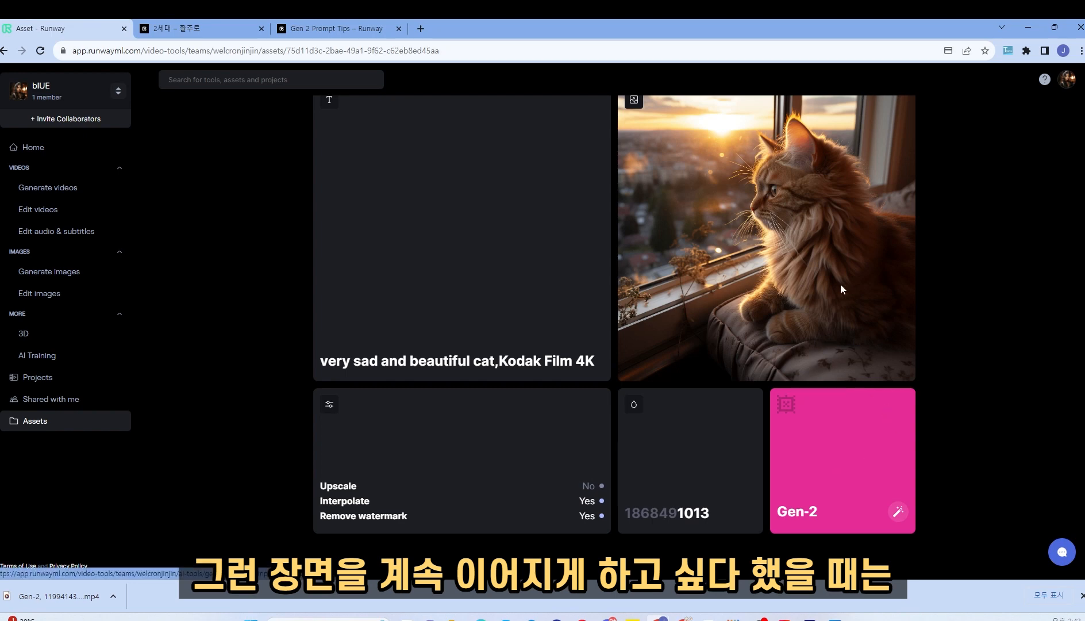
click(810, 471)
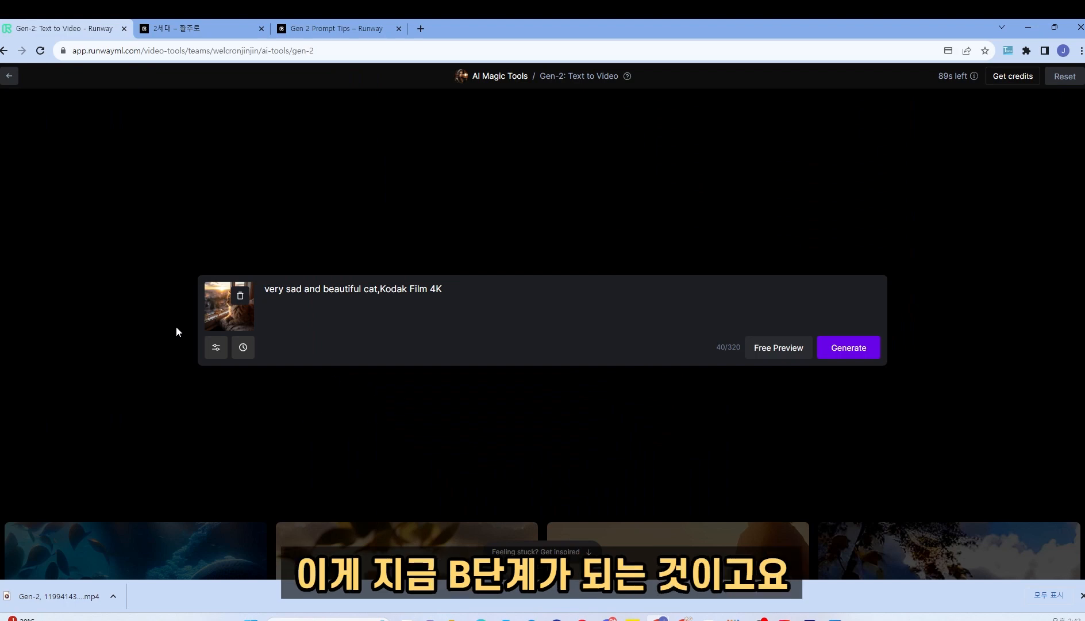
Check the seed settings and generate free previews with ", zoom in" appended to the cat prompt.
click(217, 348)
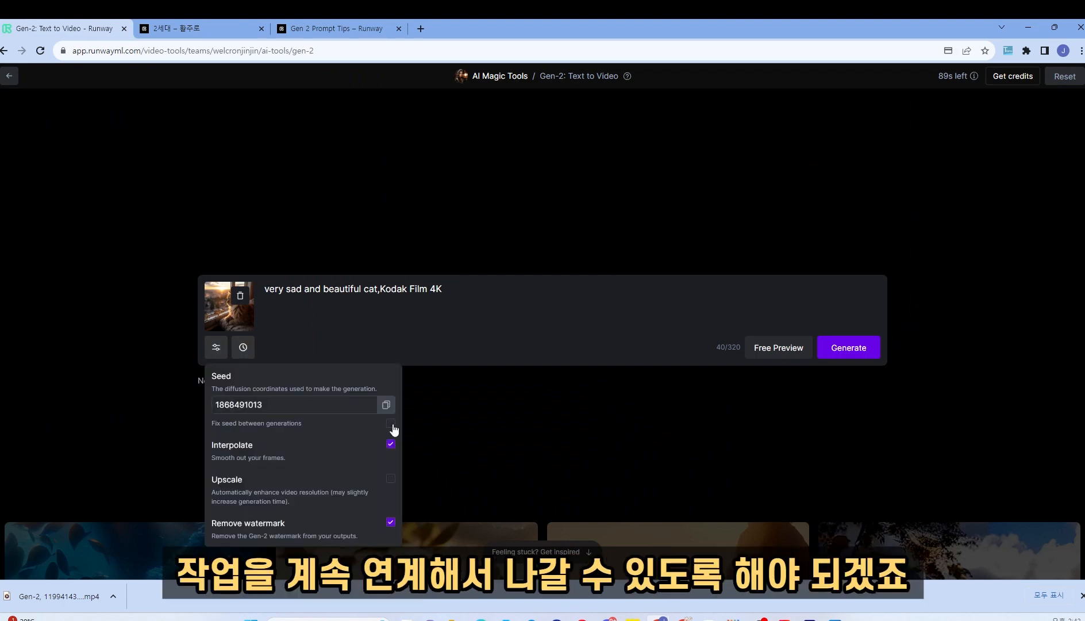
click(461, 395)
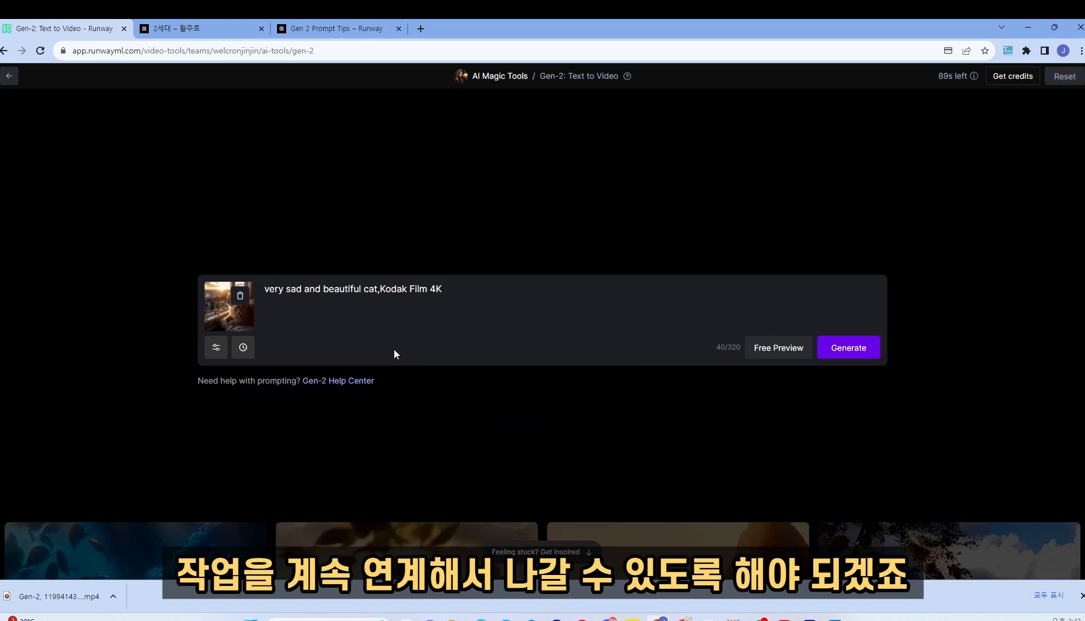
click(446, 289)
text(, z)
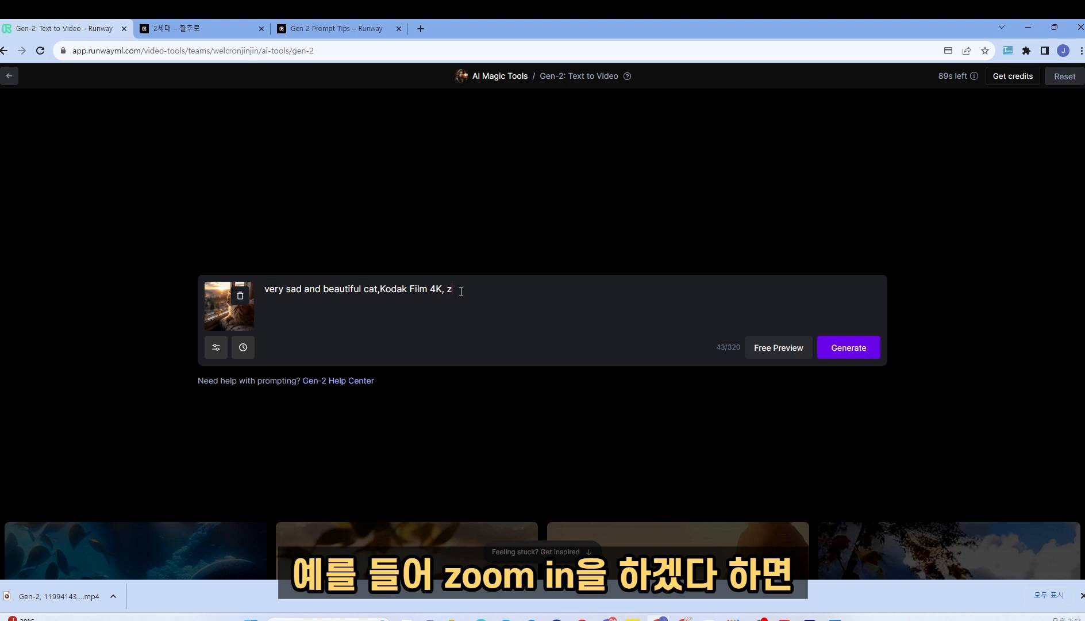
text(oom in)
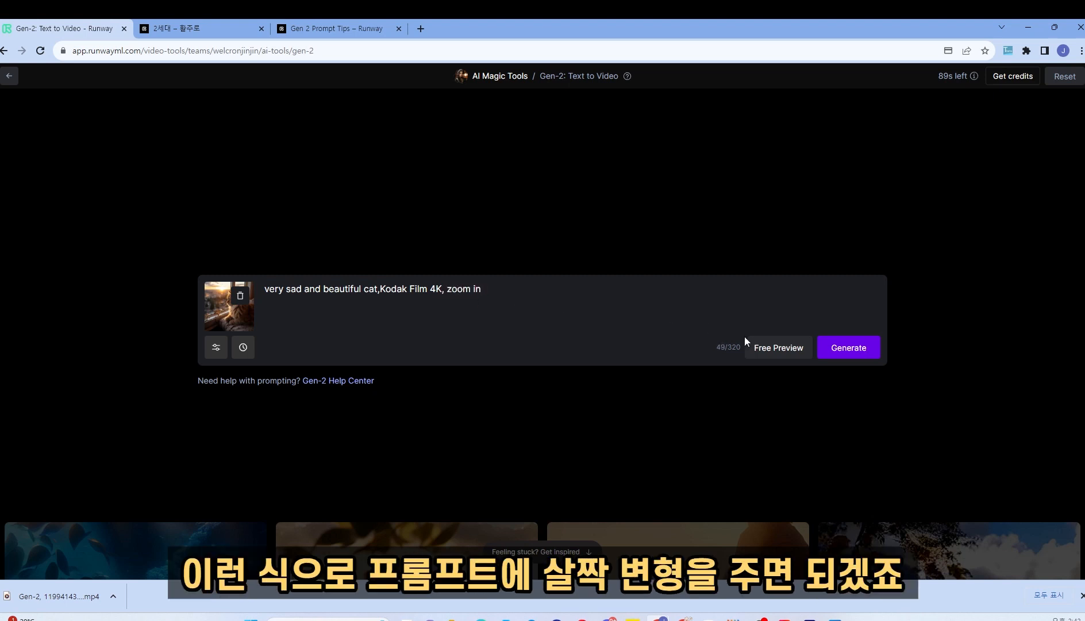
click(771, 348)
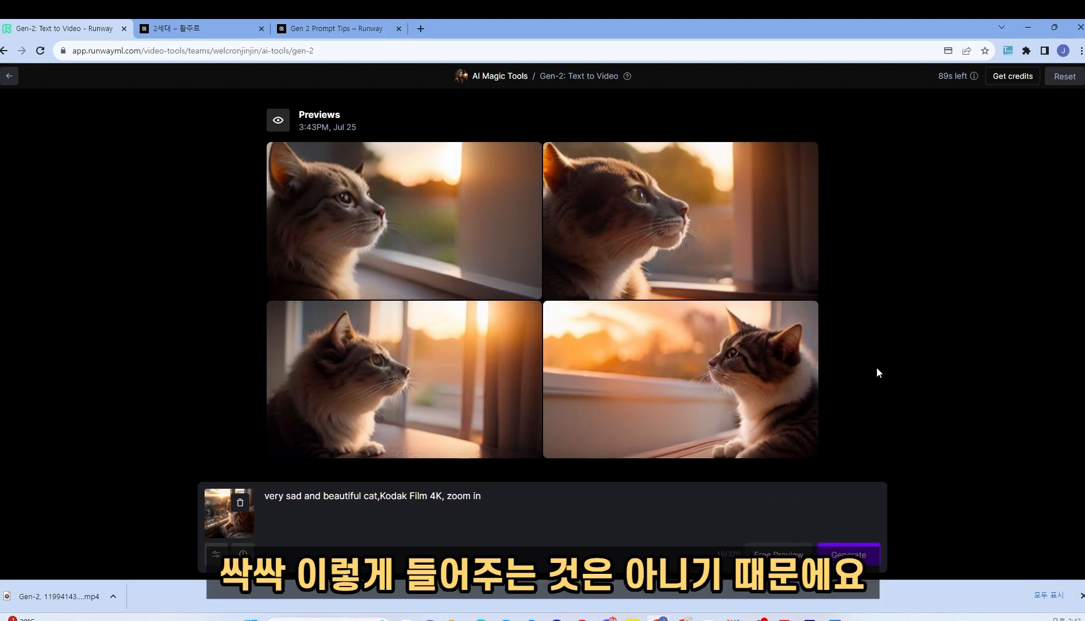
mouse_move(744, 421)
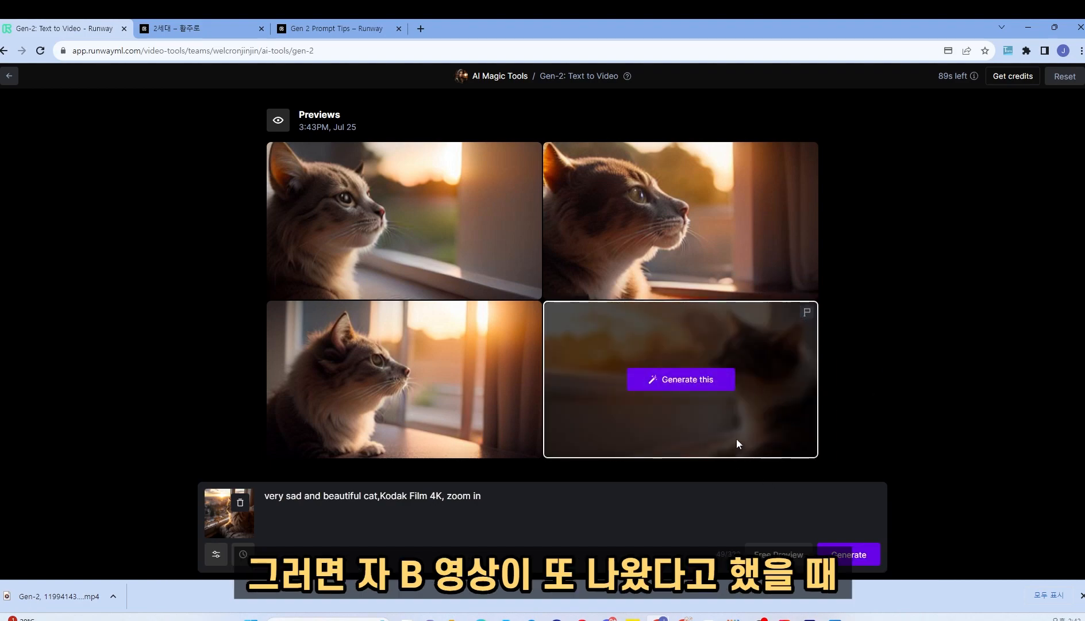
Open the "Gen-2 smile and beautiful , 1868491014.mp4" video just above the very sad one in the Gen-2 folder and load its inputs into Gen-2.
click(9, 76)
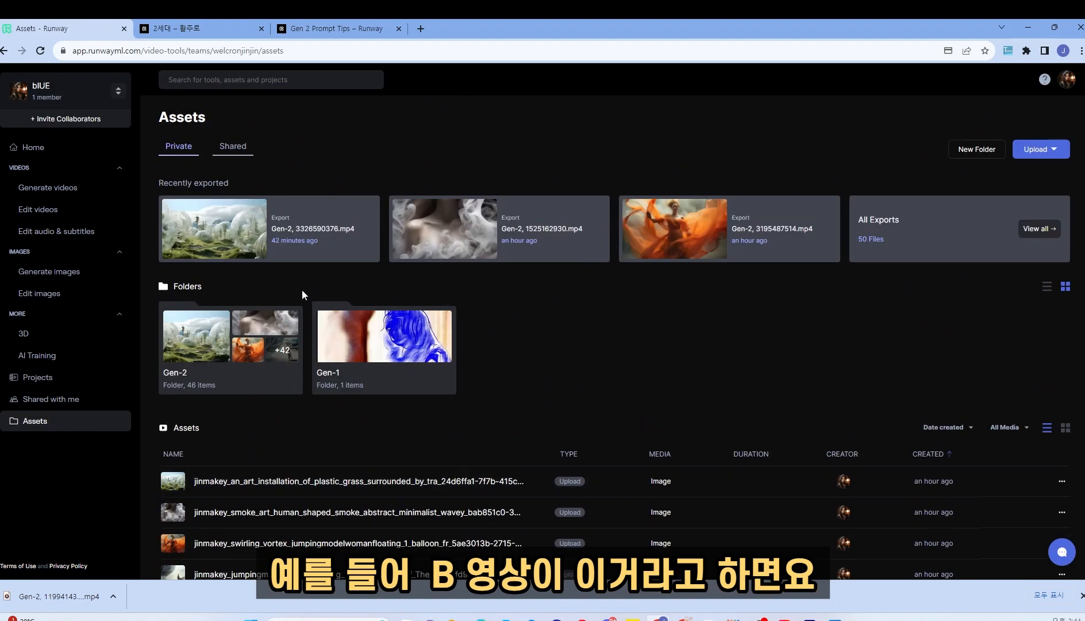
click(245, 347)
scroll(283, 303, down, 1)
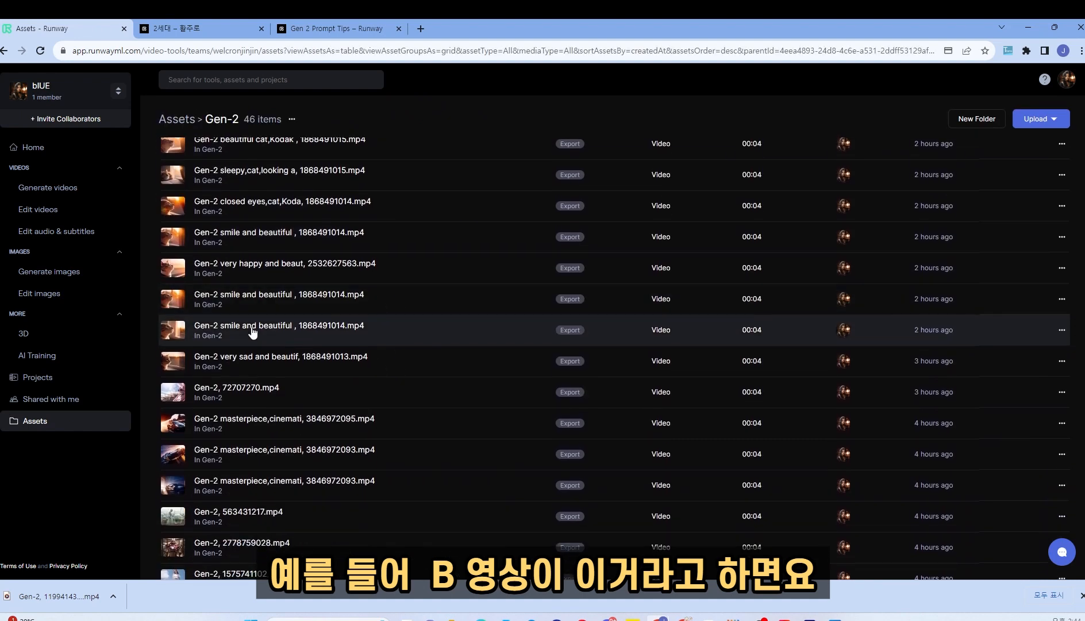
click(288, 330)
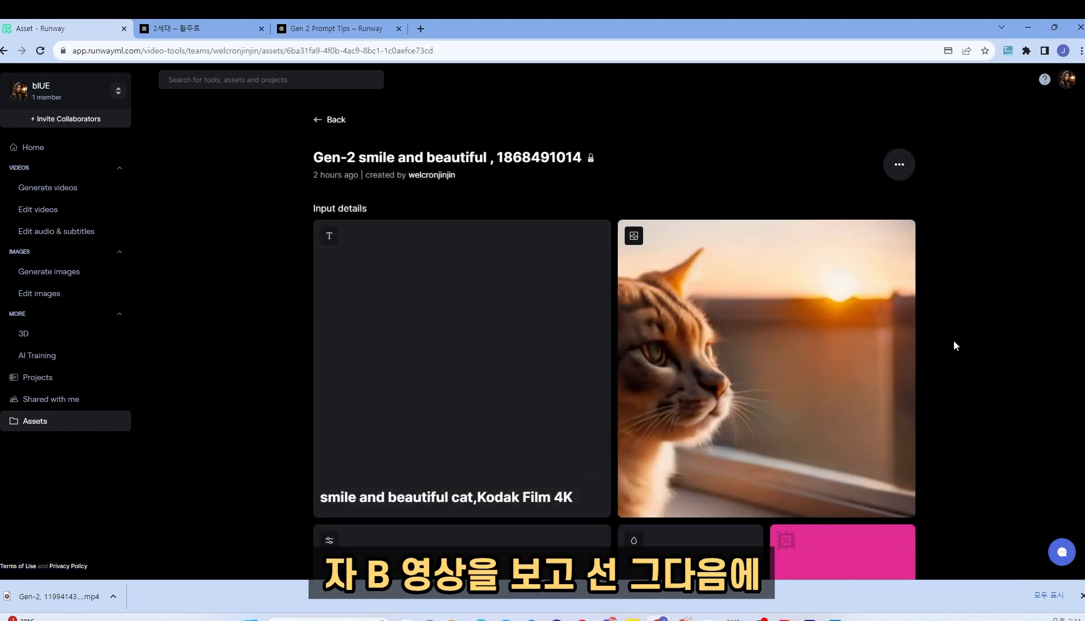
scroll(962, 354, down, 1)
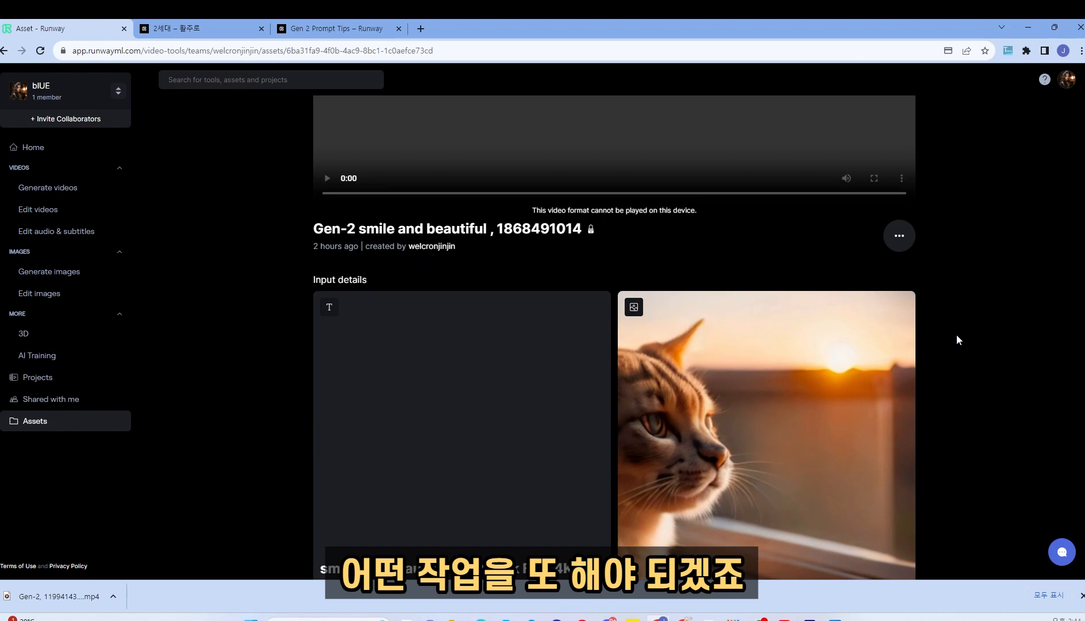
scroll(958, 339, down, 4)
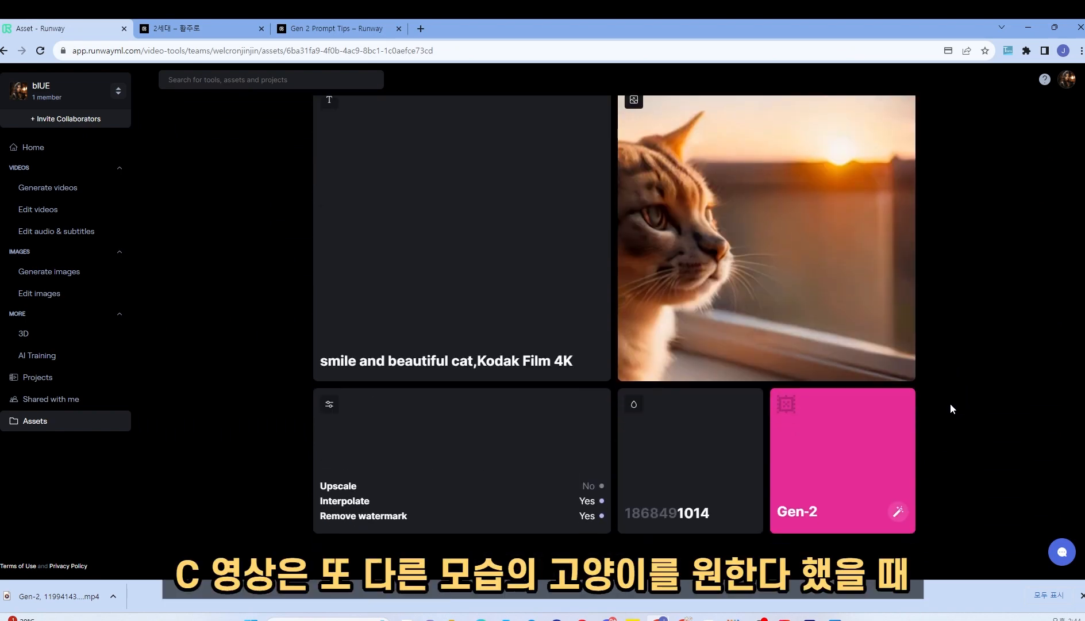
click(858, 470)
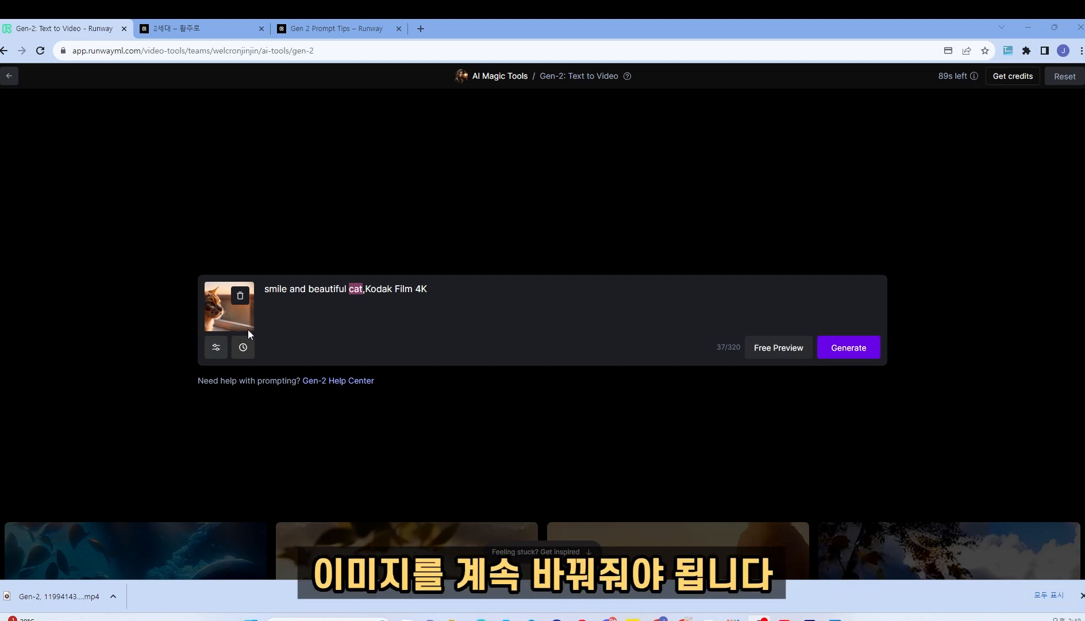
click(239, 302)
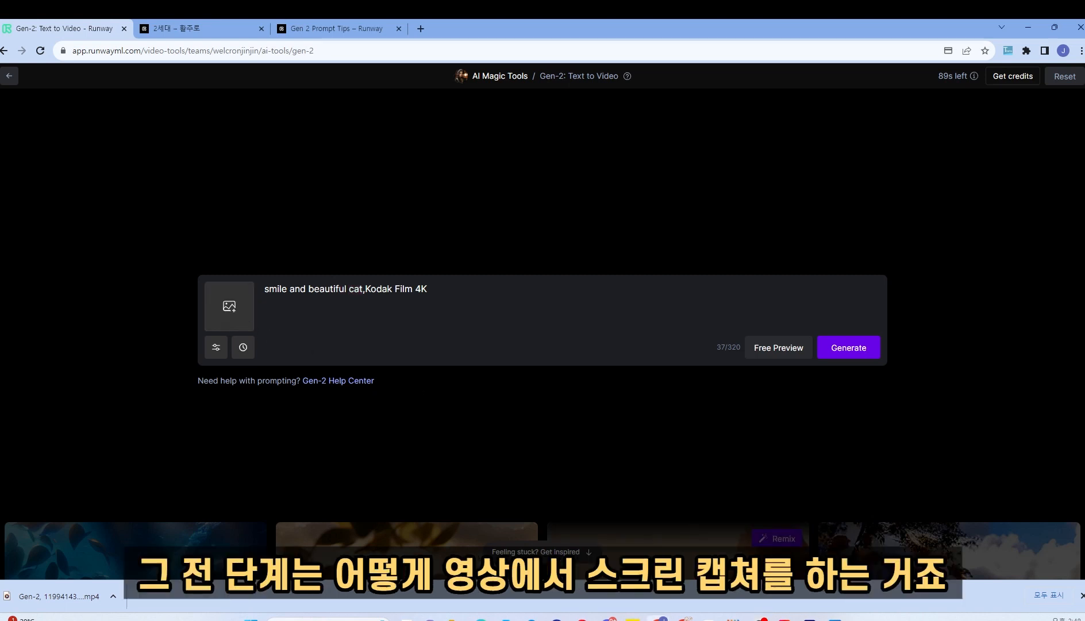
mouse_move(736, 618)
click(499, 618)
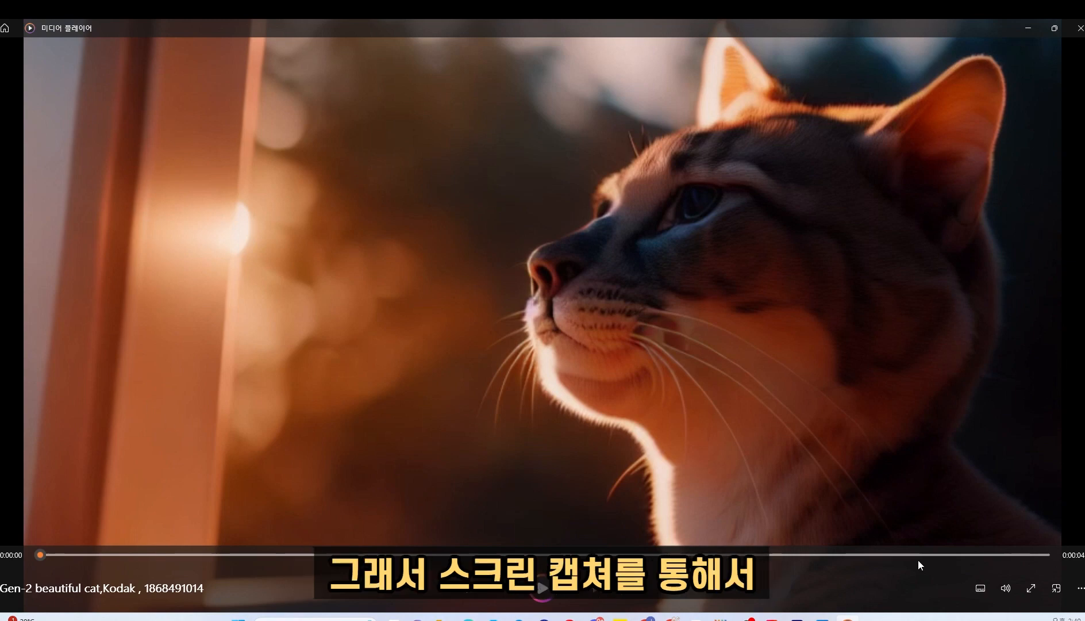
click(1029, 27)
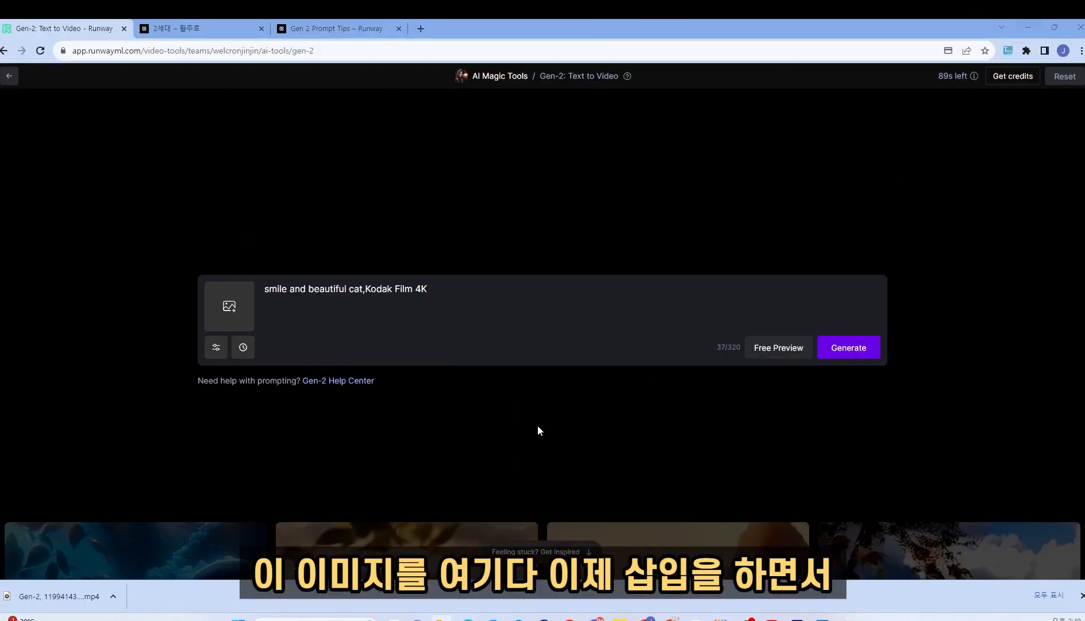